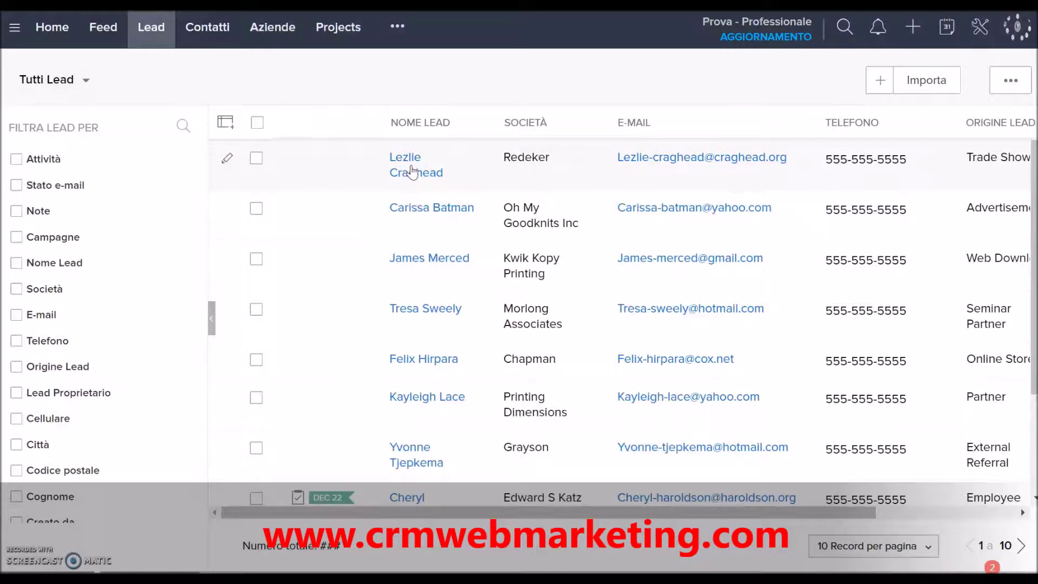
Open the first lead in the list, examine its contact, company, address and notes sections, and return to the lead list.
click(413, 172)
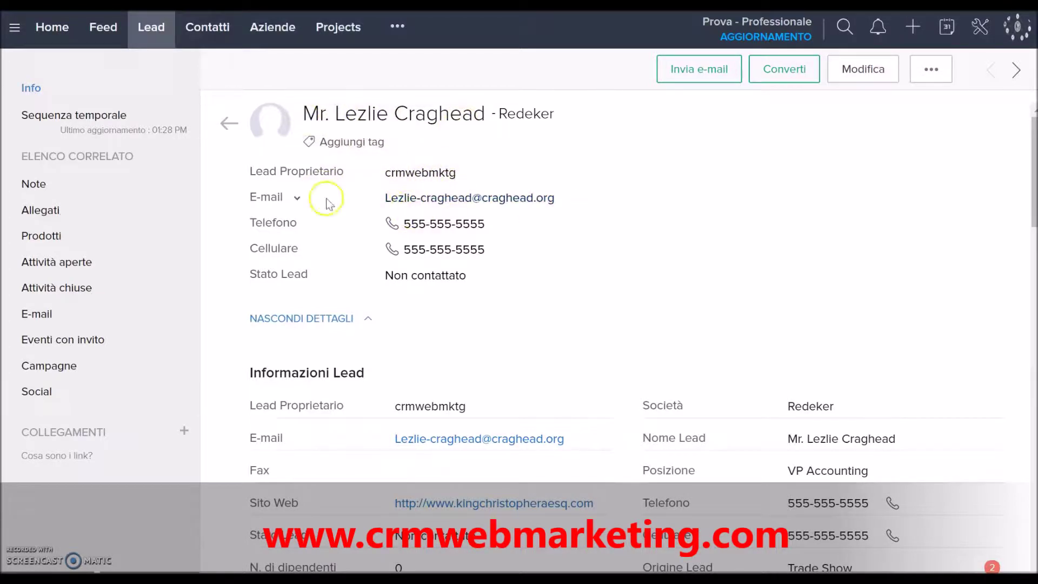
scroll(371, 303, down, 3)
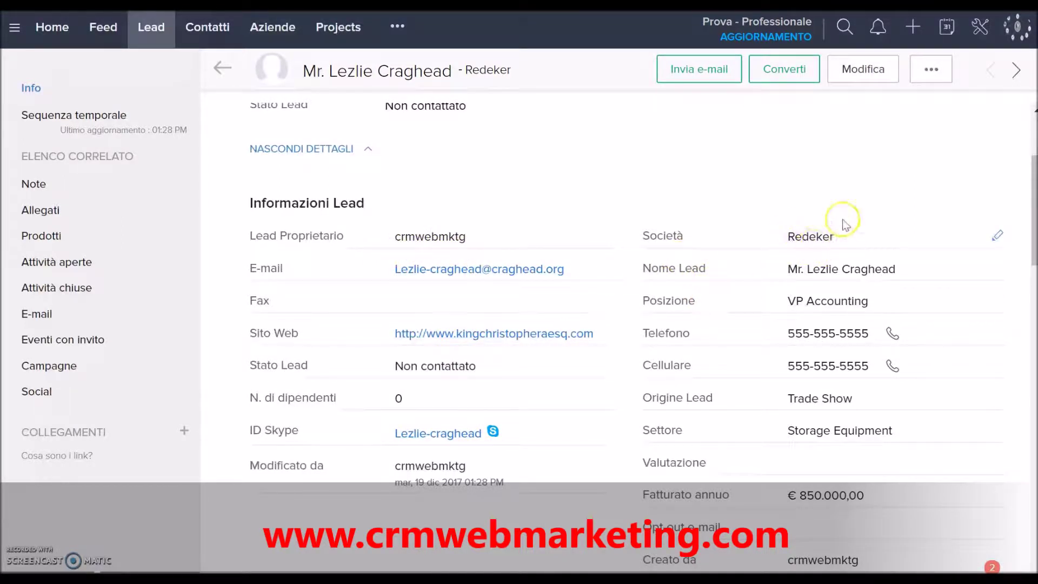
drag(781, 239, 841, 241)
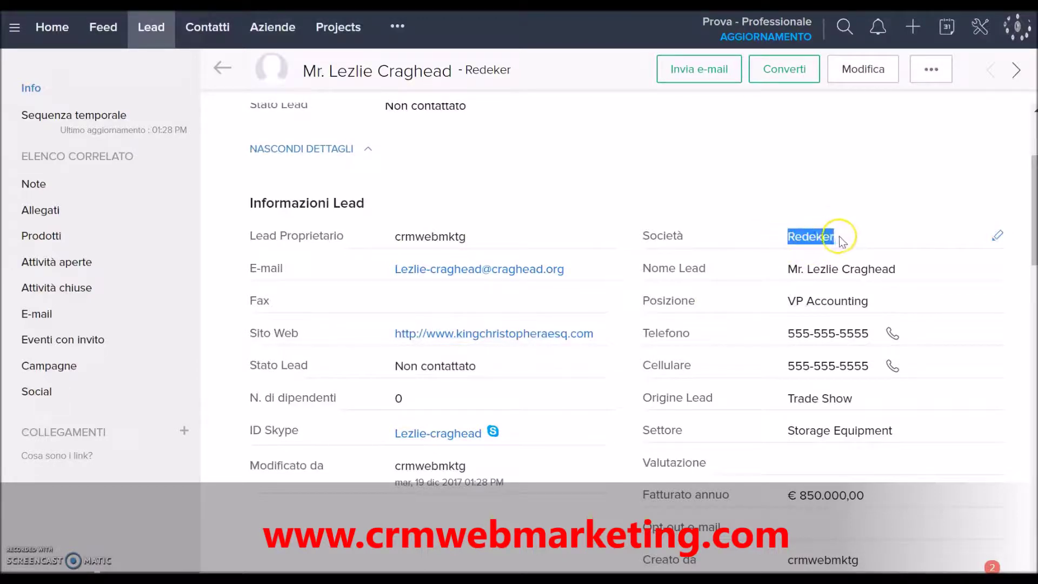
scroll(742, 233, down, 8)
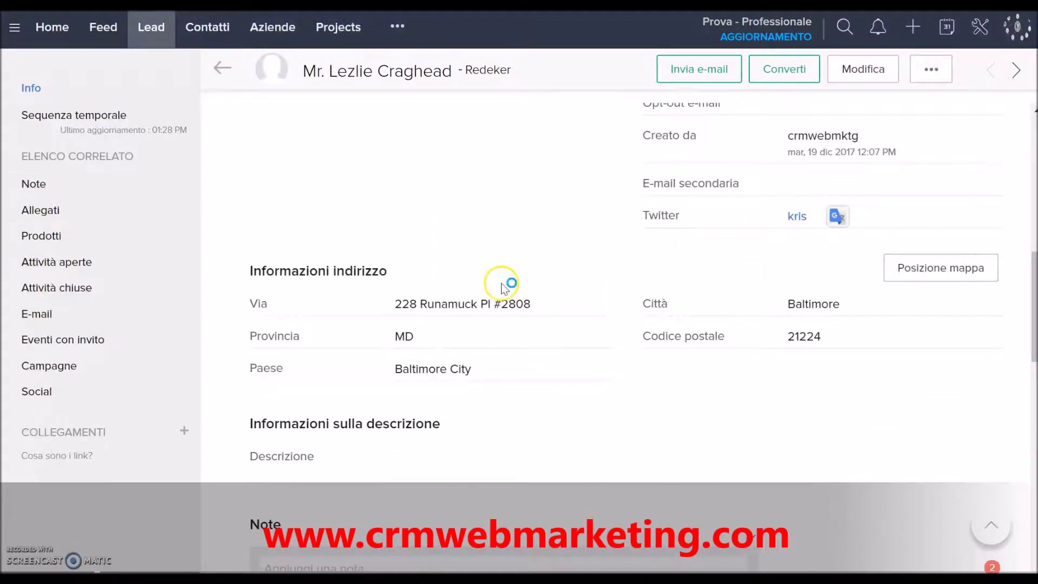
scroll(373, 311, down, 2)
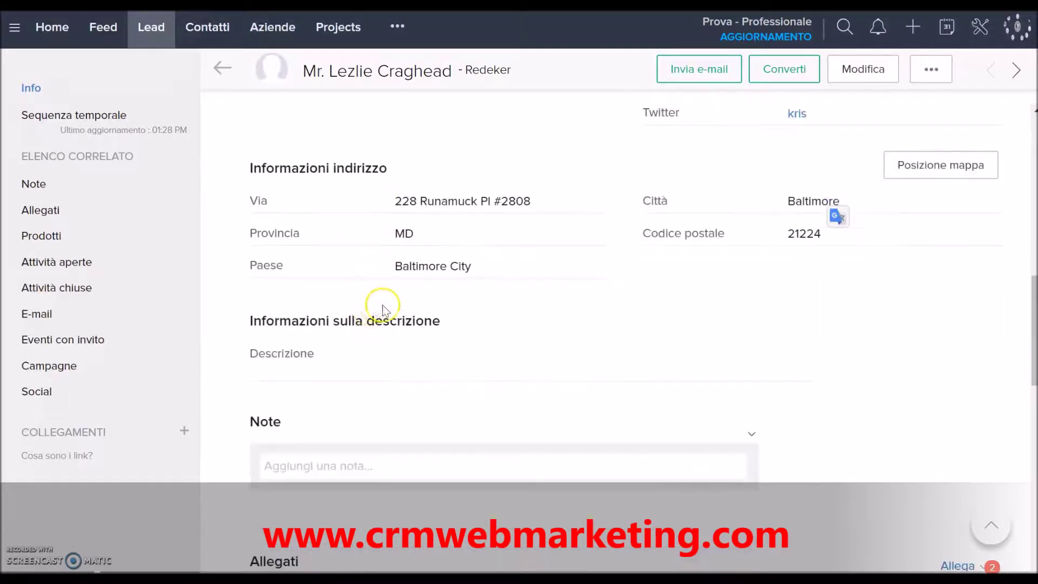
scroll(460, 305, down, 6)
scroll(567, 283, up, 7)
scroll(568, 284, up, 10)
click(227, 125)
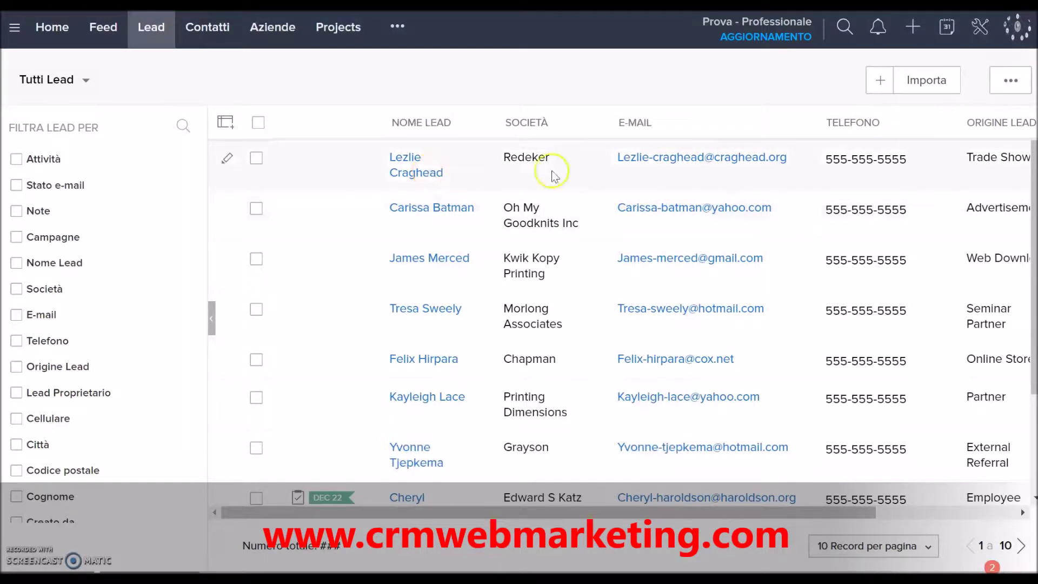
Create and save a new lead with a first name, a surname and the person's full name as the company.
click(880, 84)
click(865, 80)
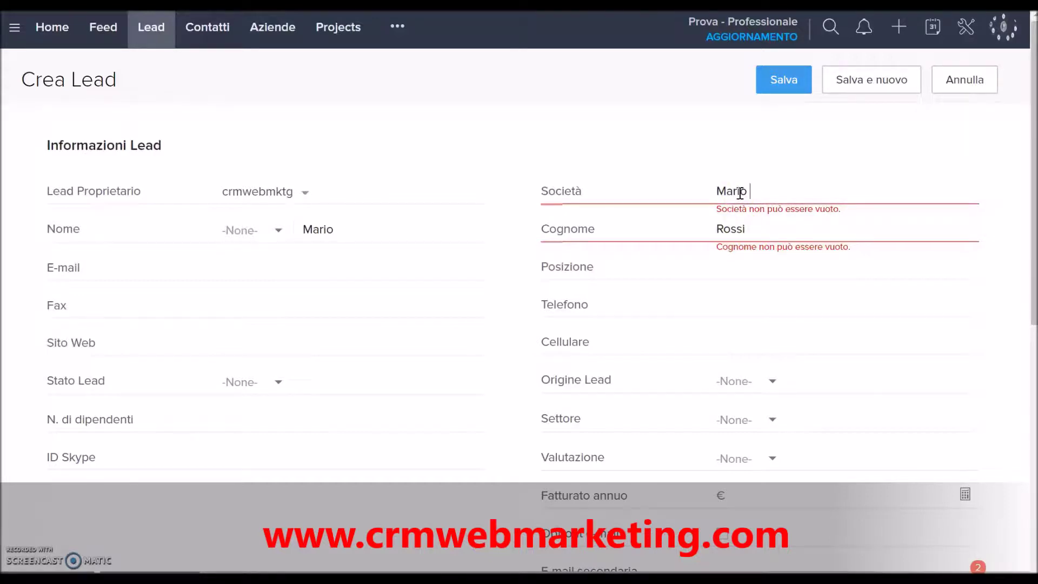
click(276, 275)
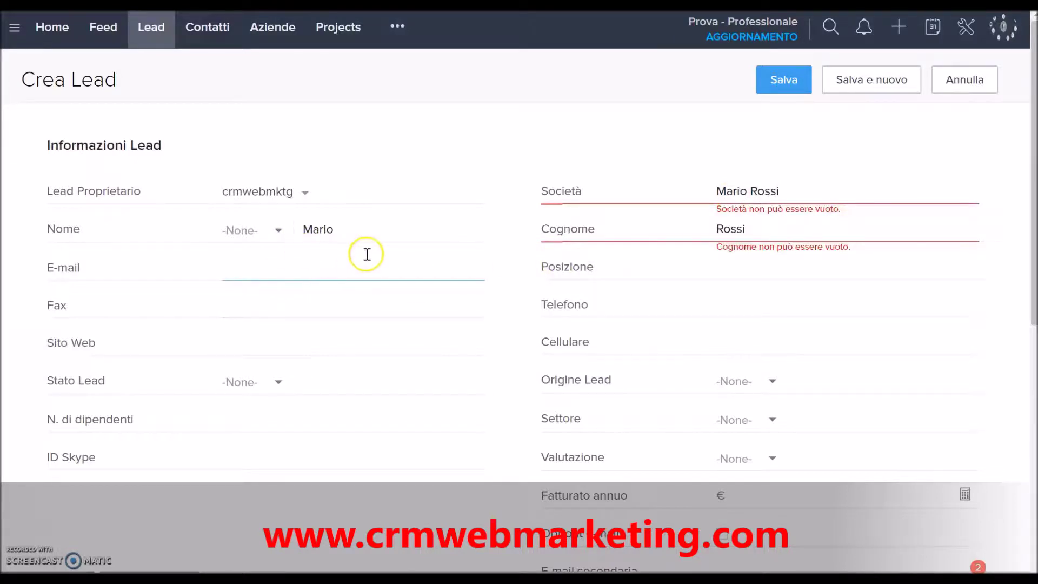
scroll(389, 250, down, 5)
scroll(586, 171, up, 5)
click(780, 84)
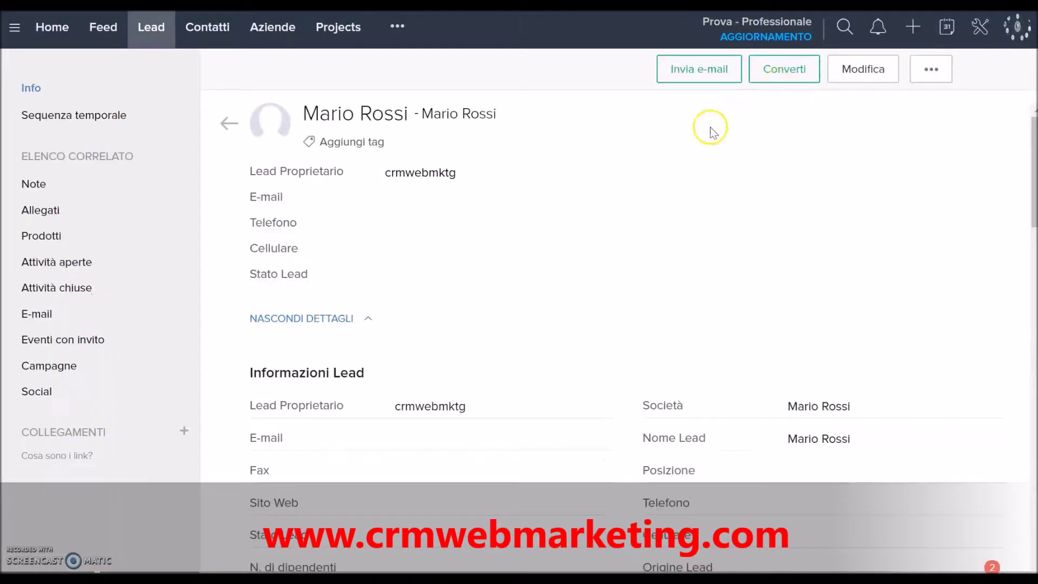
scroll(649, 169, down, 2)
scroll(649, 170, up, 2)
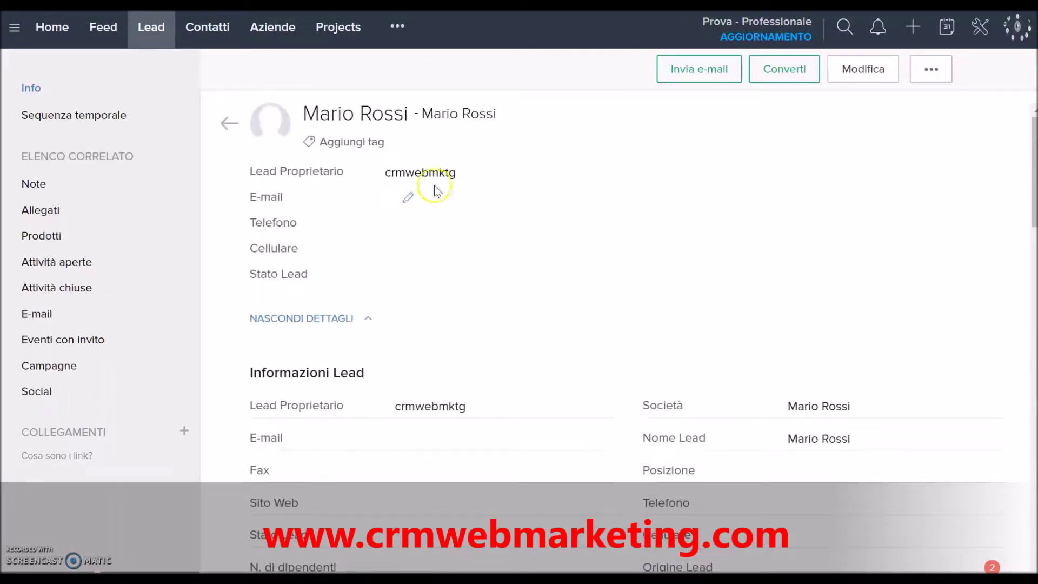
Return to the lead list, find the newly created lead on its second page, and move that lead to the recycle bin.
click(227, 123)
scroll(449, 271, down, 3)
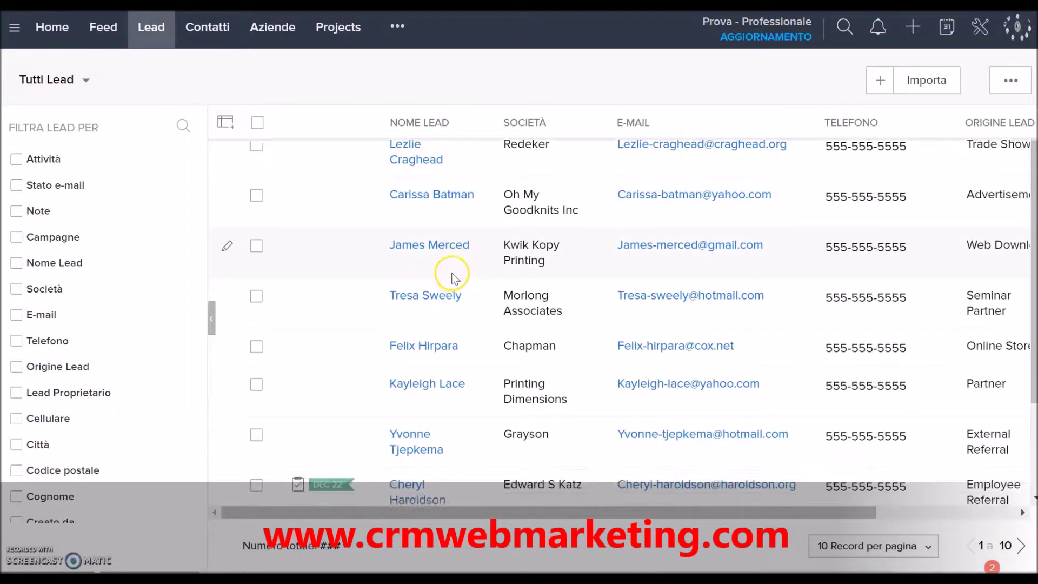
click(1020, 547)
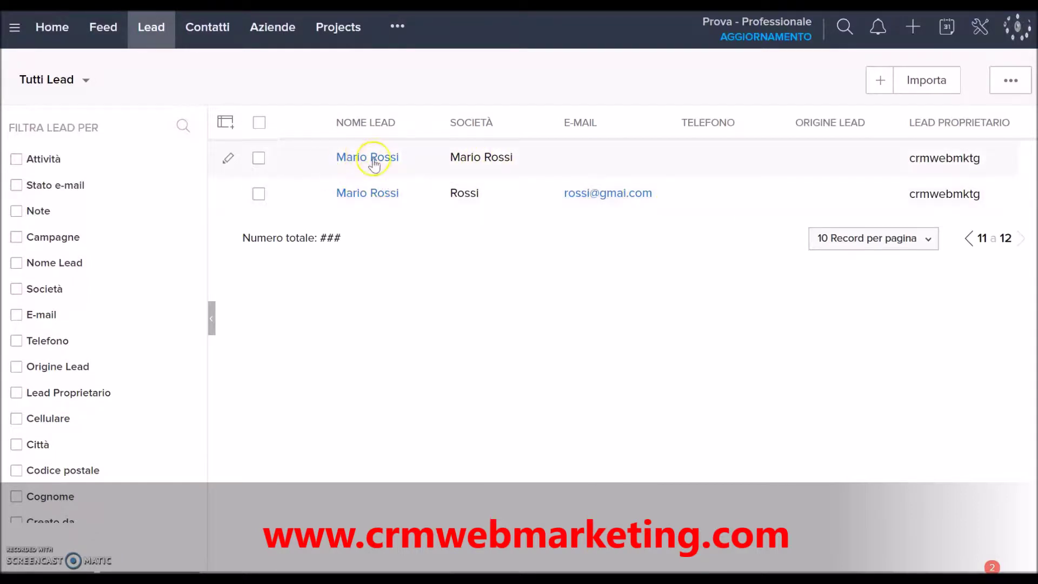
click(258, 159)
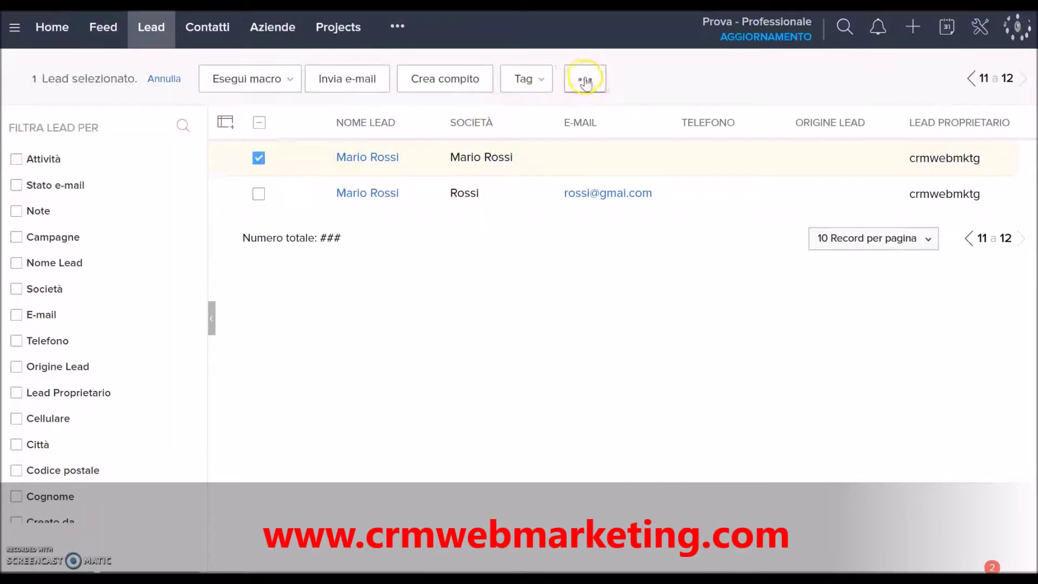
click(585, 82)
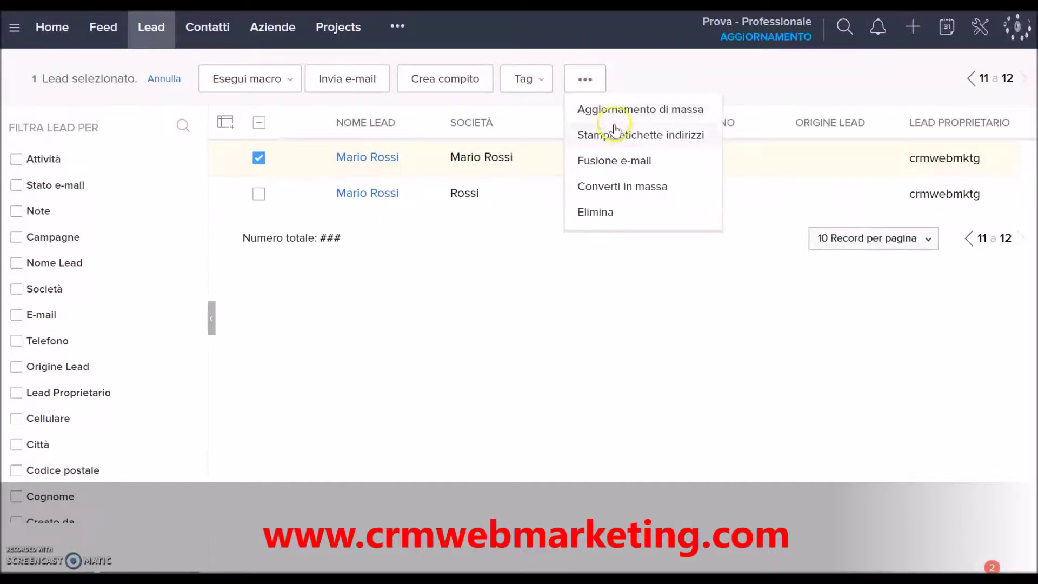
click(597, 211)
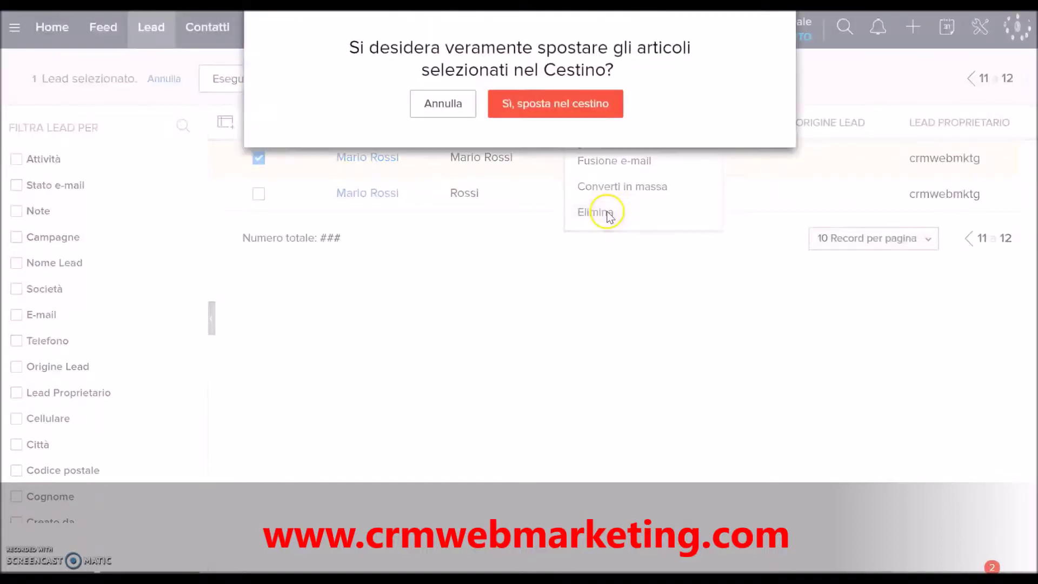
click(548, 106)
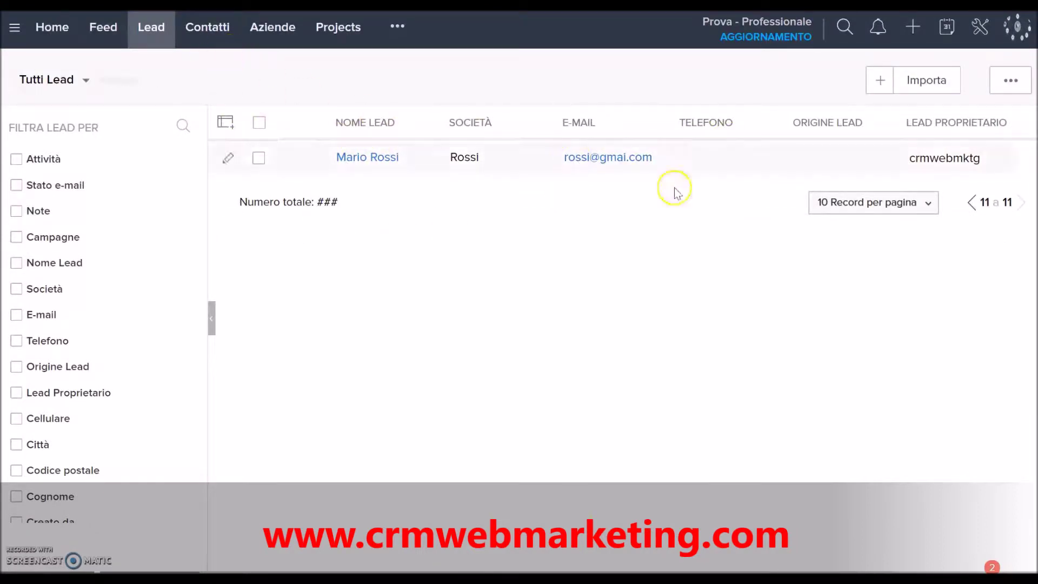
Return to the first page of leads and set the list to show 20 records per page.
click(972, 204)
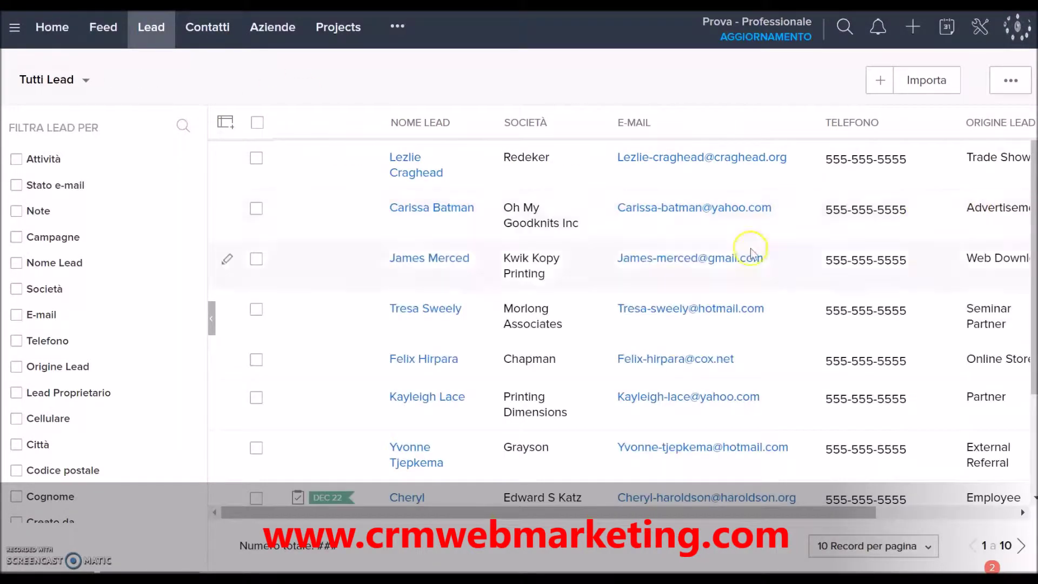
scroll(938, 476, down, 2)
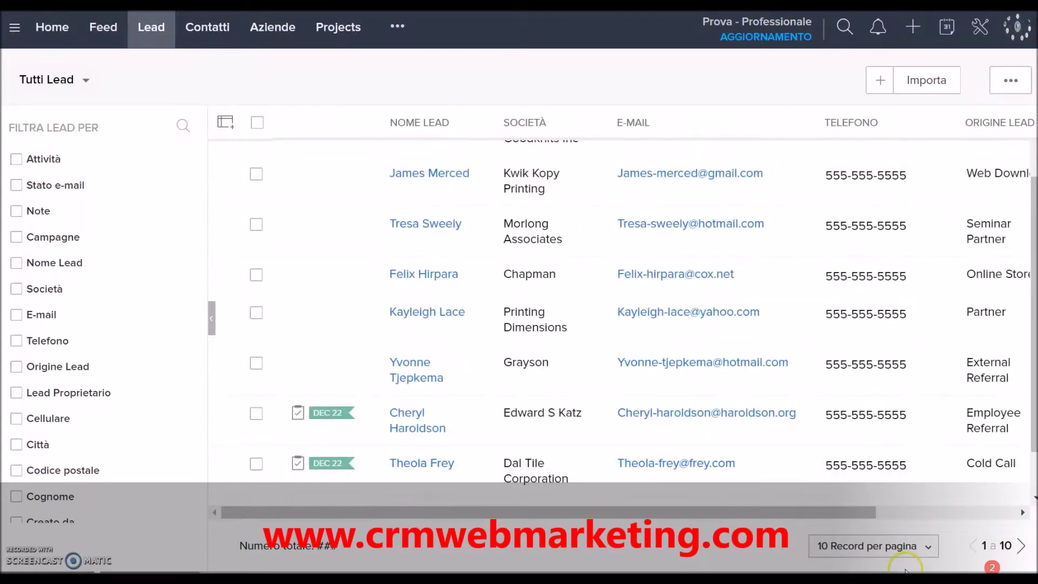
click(874, 546)
click(880, 449)
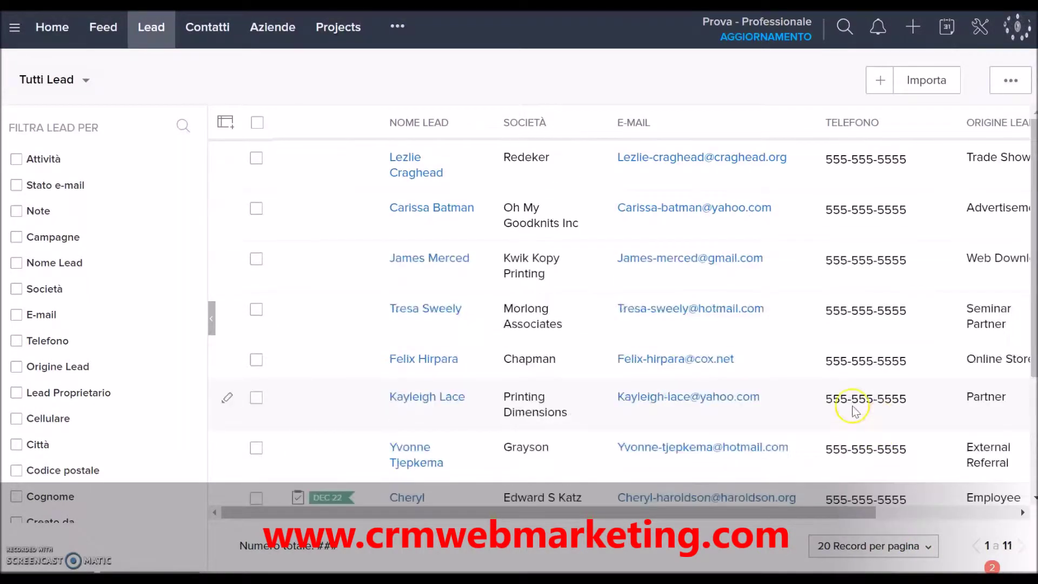
scroll(644, 272, down, 3)
scroll(645, 272, up, 3)
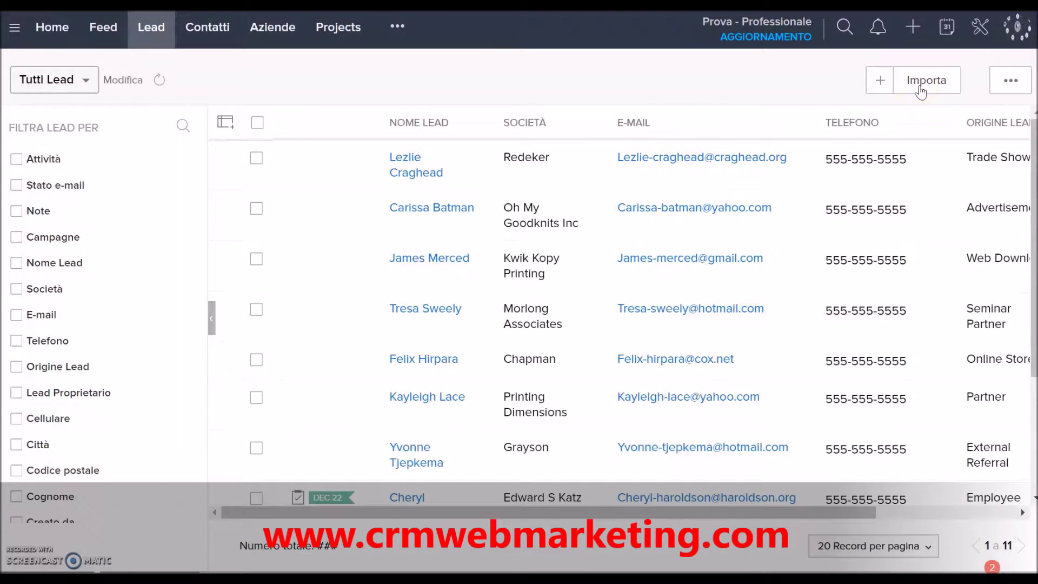
Open importazione_lead.xlsx from the Nuova cartella folder in Excel and examine the lead columns prepared for import.
click(916, 91)
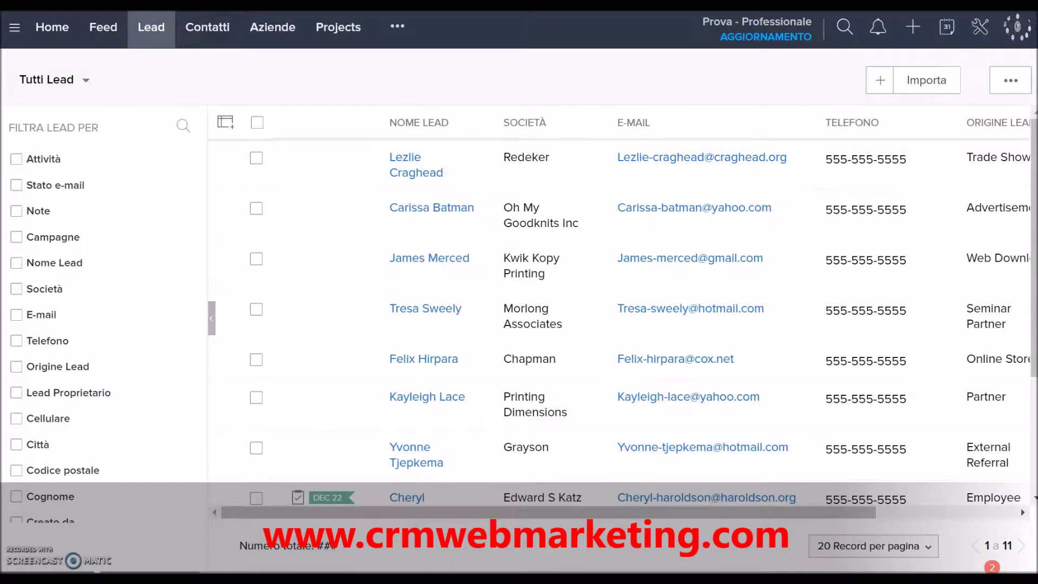
double_click(344, 174)
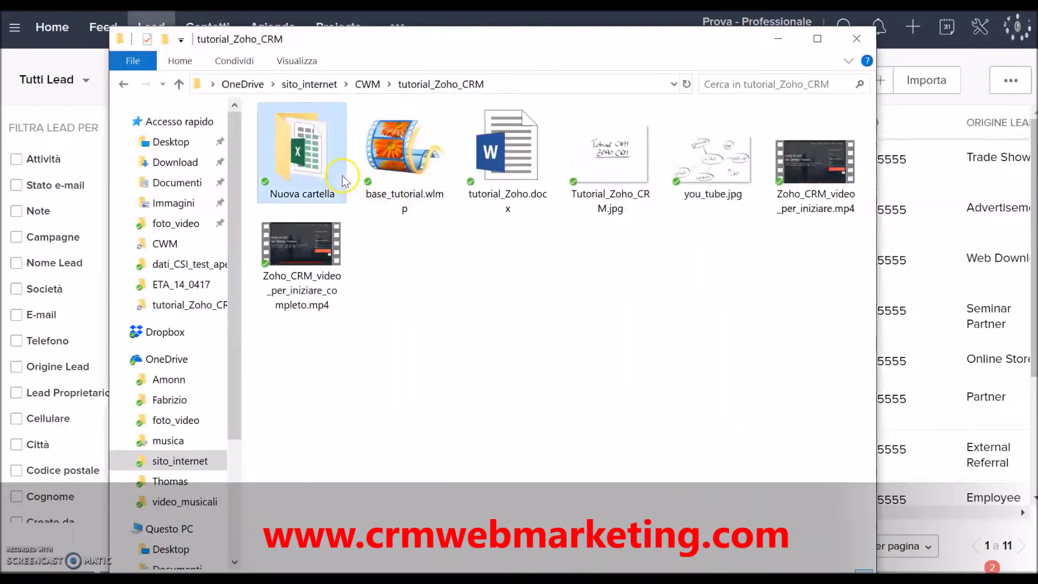
click(336, 142)
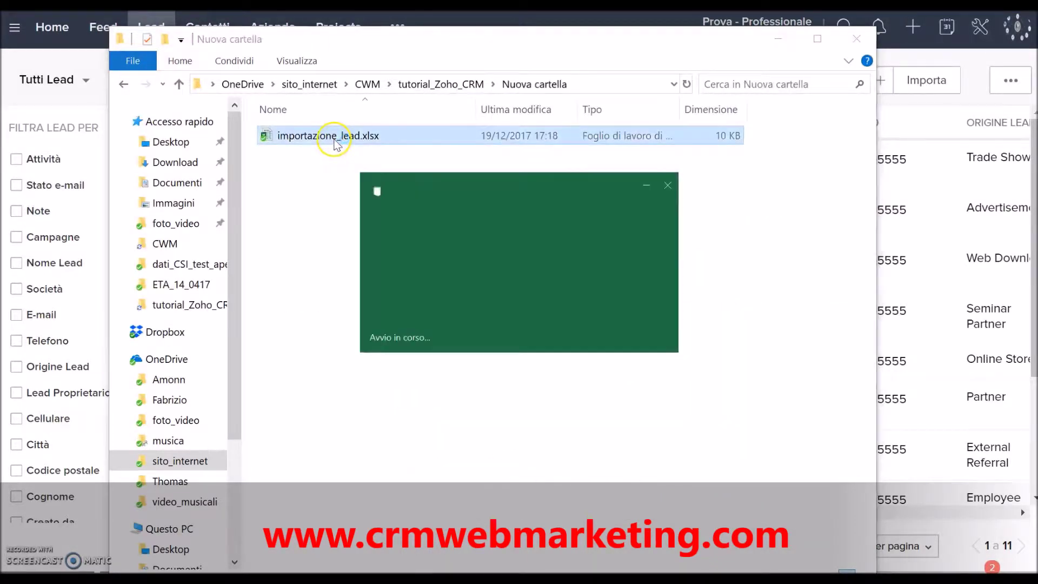
click(783, 42)
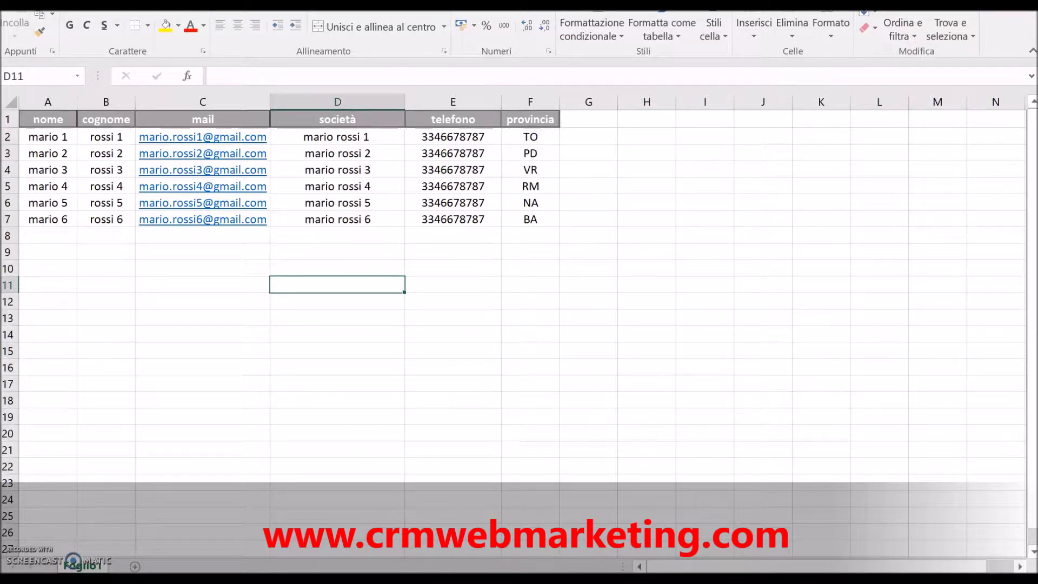
Switch back to Zoho CRM, start a lead import from file, and upload importazione_lead.xlsx from Nuova cartella.
key(alt+Tab)
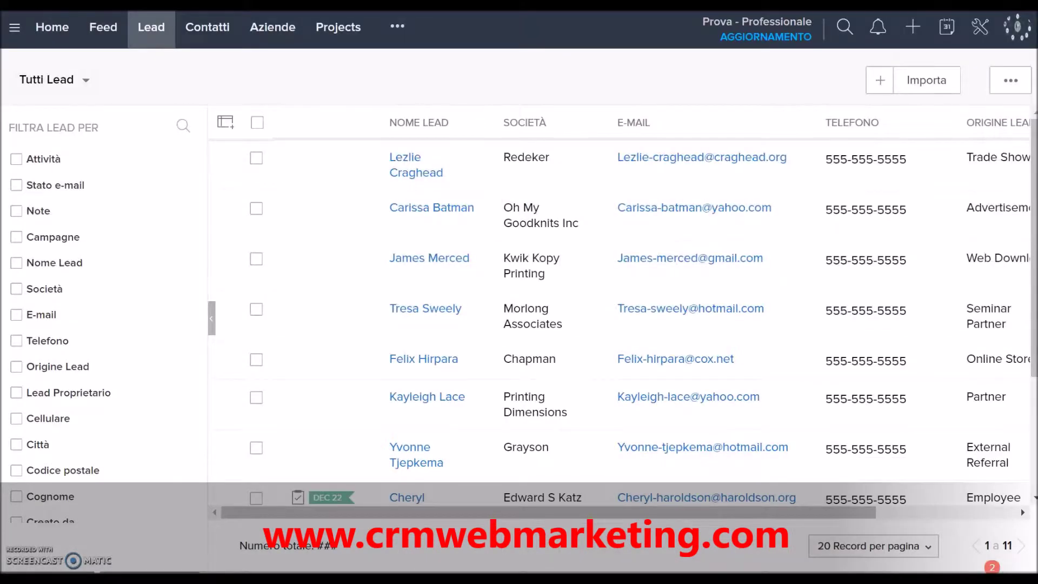
click(613, 176)
click(931, 84)
click(917, 110)
click(143, 221)
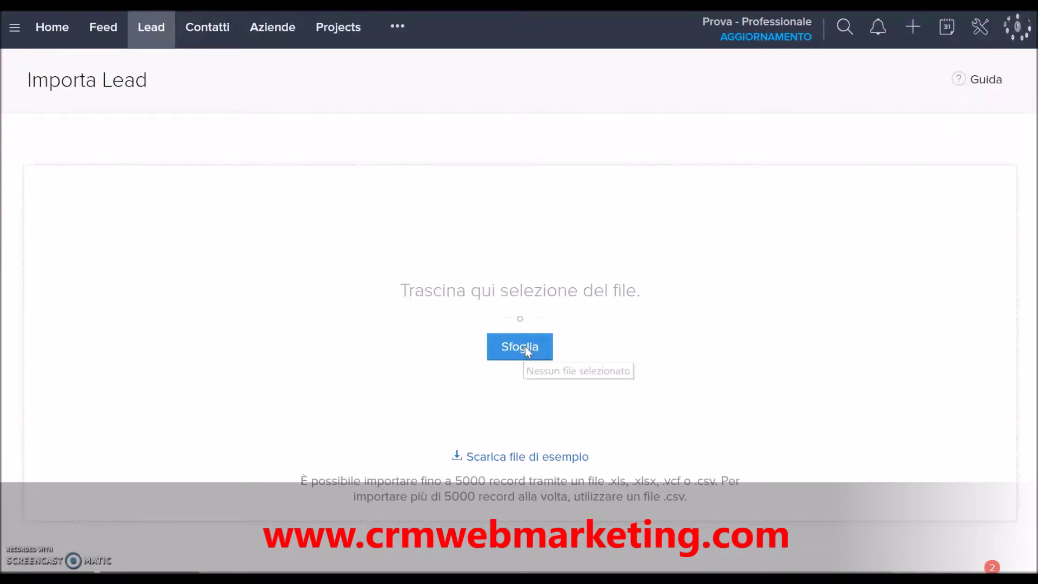
click(523, 349)
click(122, 82)
double_click(122, 82)
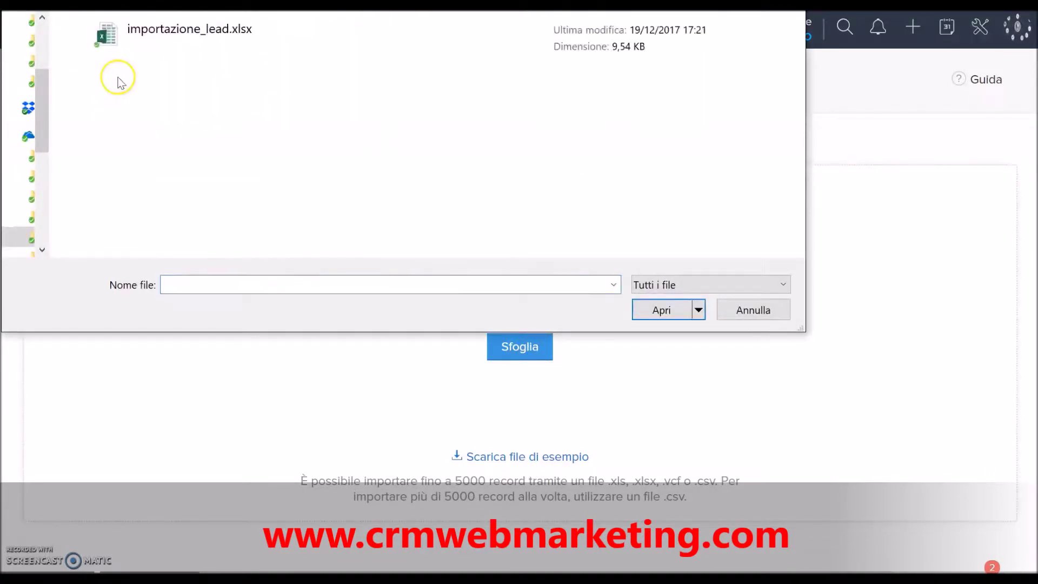
click(144, 33)
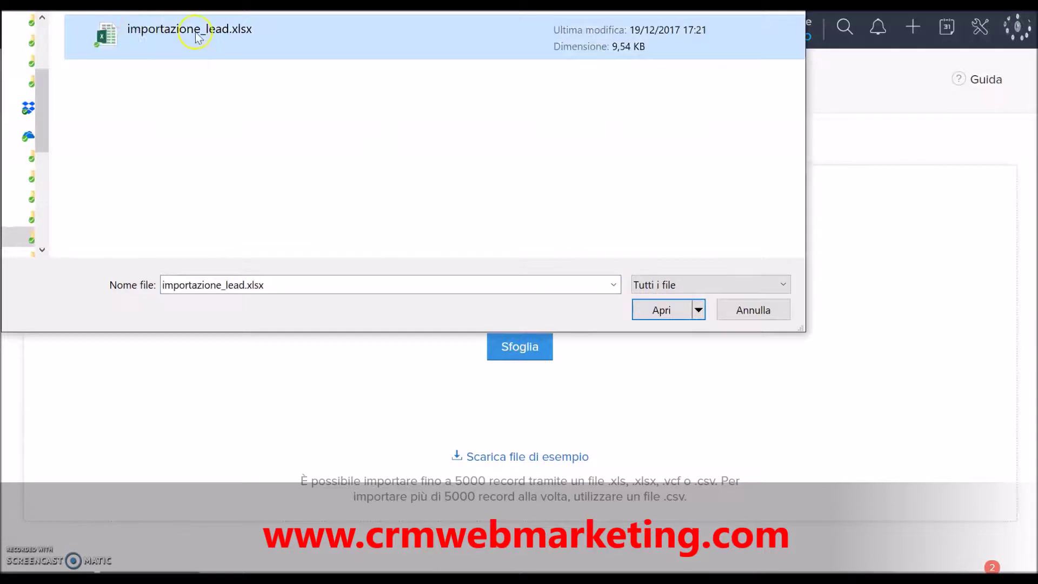
click(648, 306)
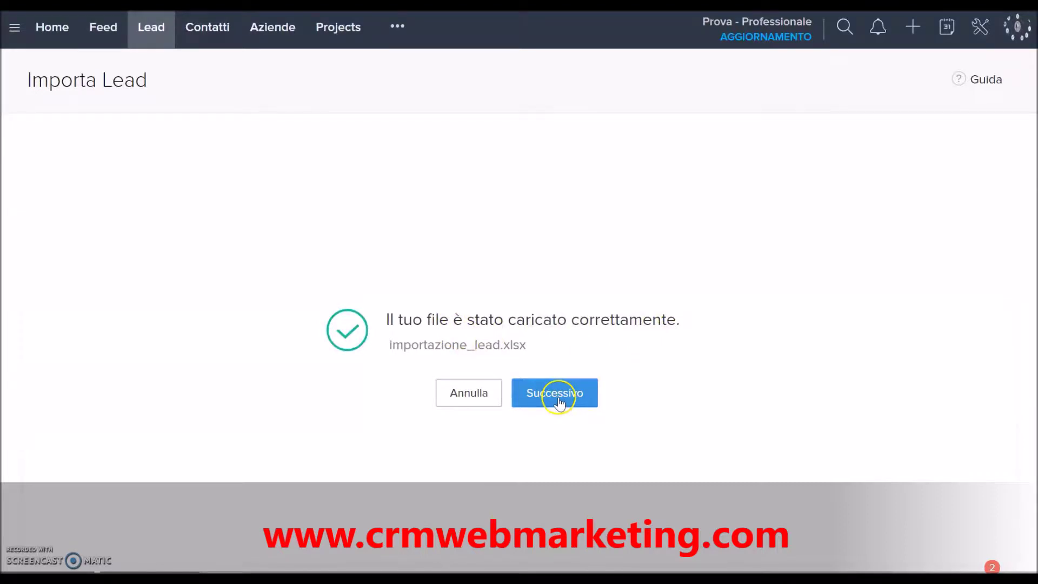
click(559, 404)
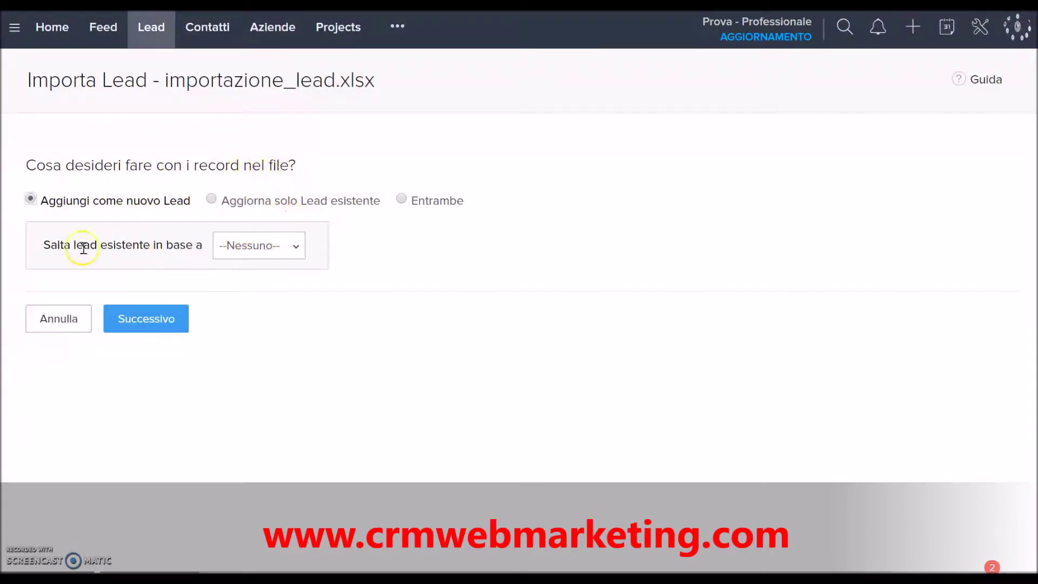
Set the import to skip existing leads based on E-mail, proceed to the field mapping, and show only the mapped fields.
click(273, 249)
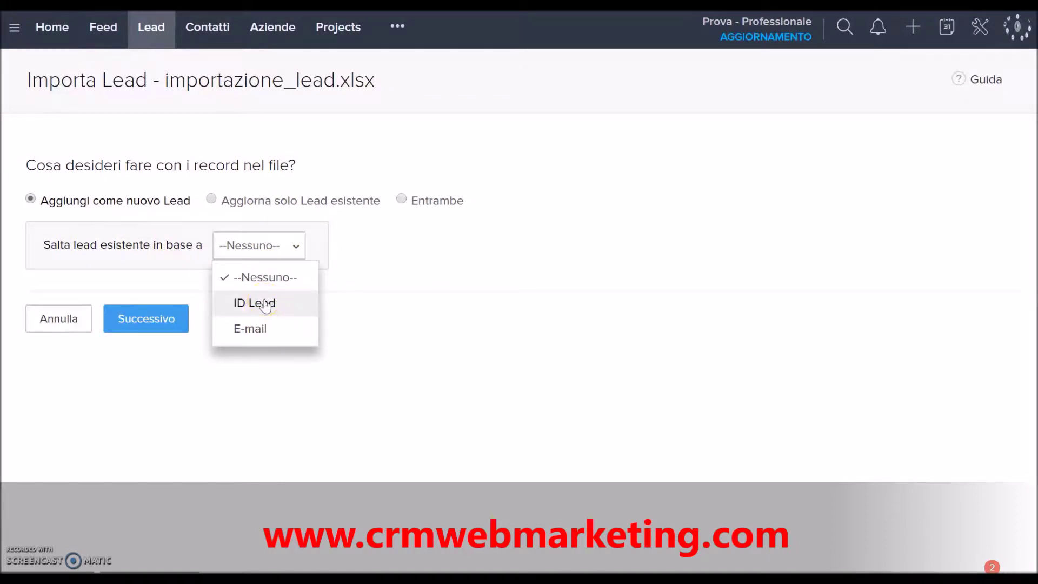
click(263, 332)
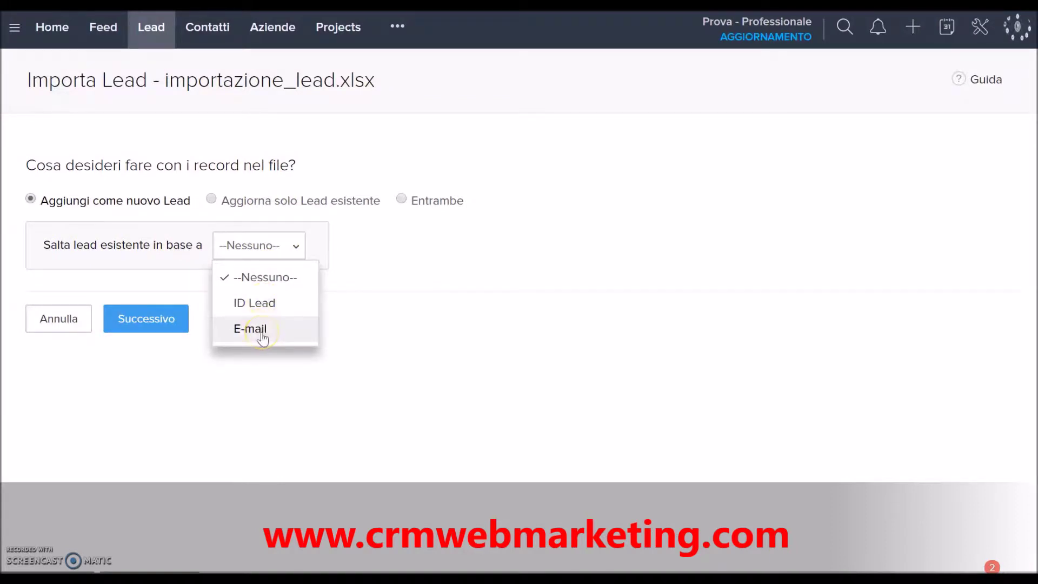
click(261, 331)
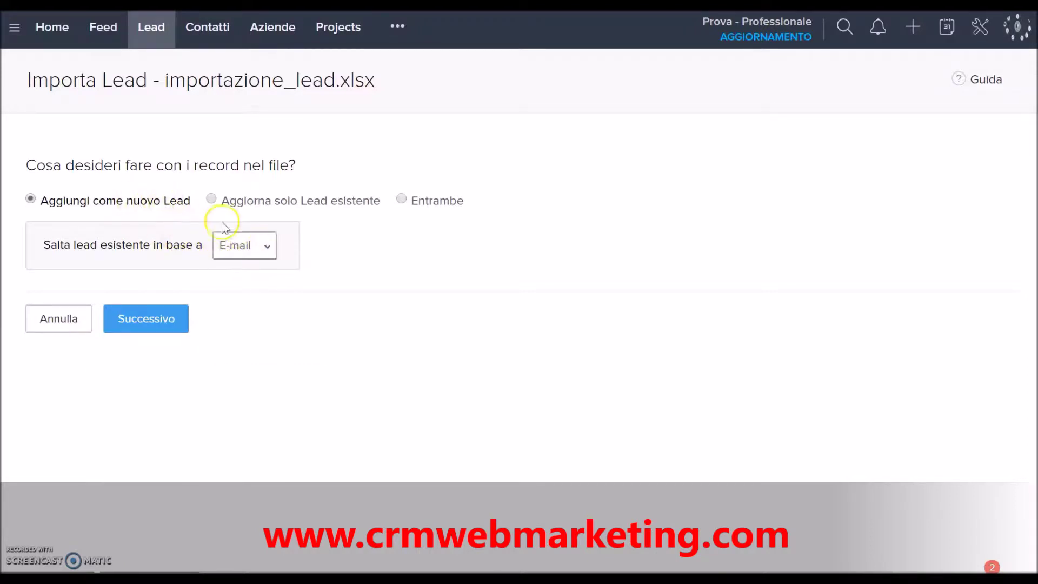
click(161, 325)
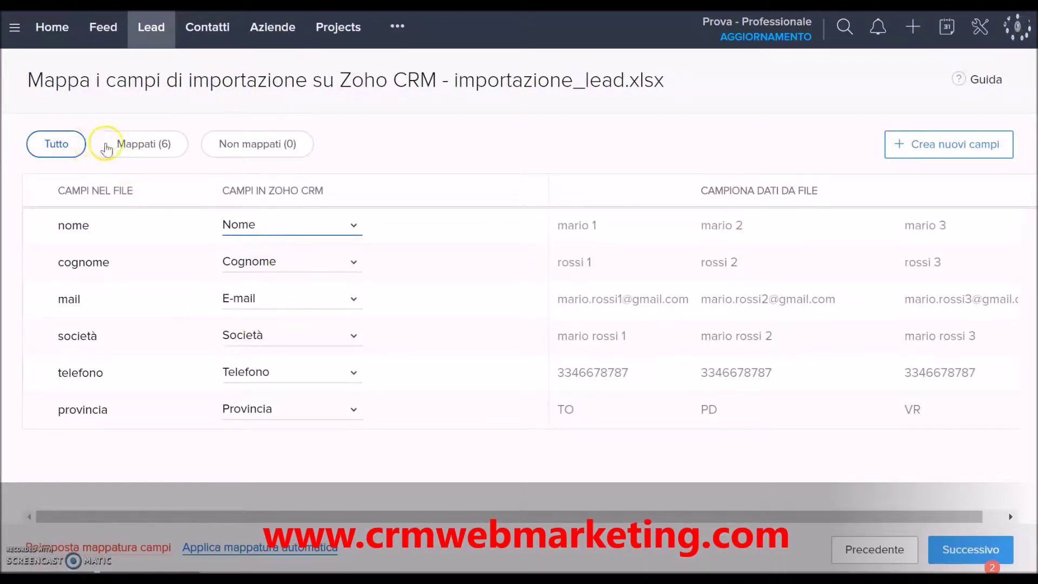
click(151, 153)
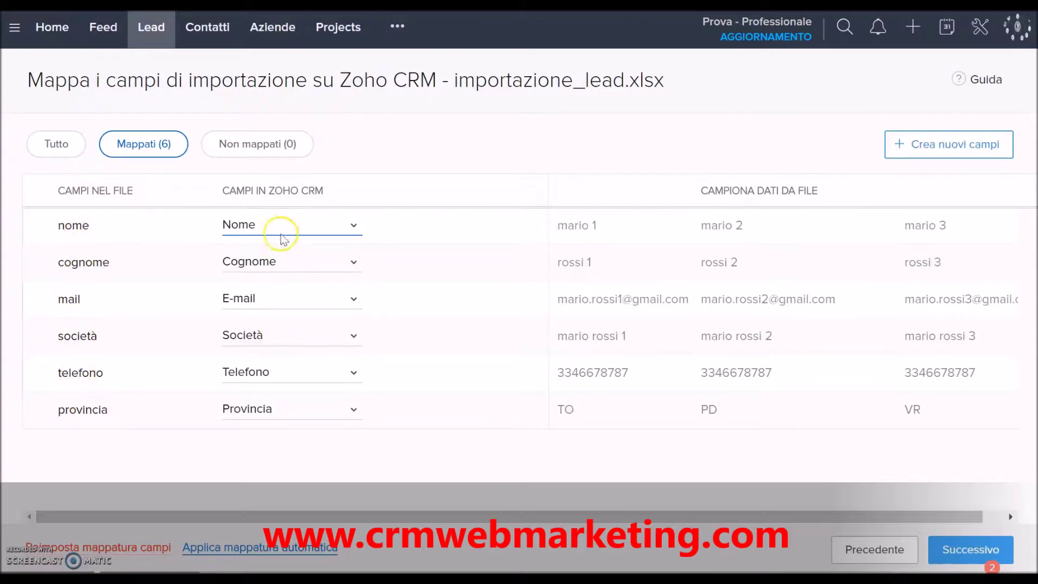
Keep the nome column mapped to Nome and the mail column to E-mail, and proceed to the import assignment settings.
click(339, 225)
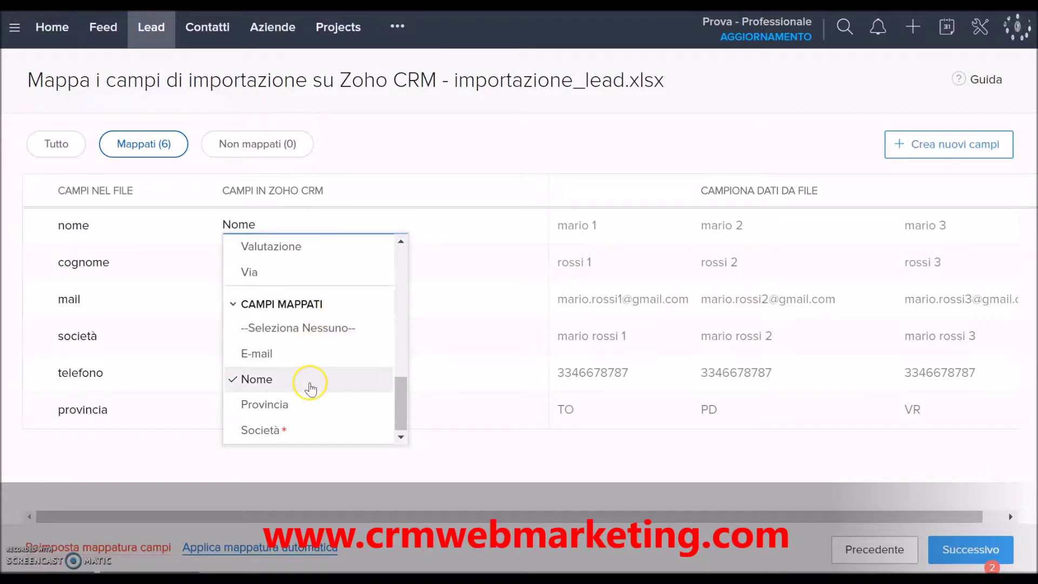
click(311, 385)
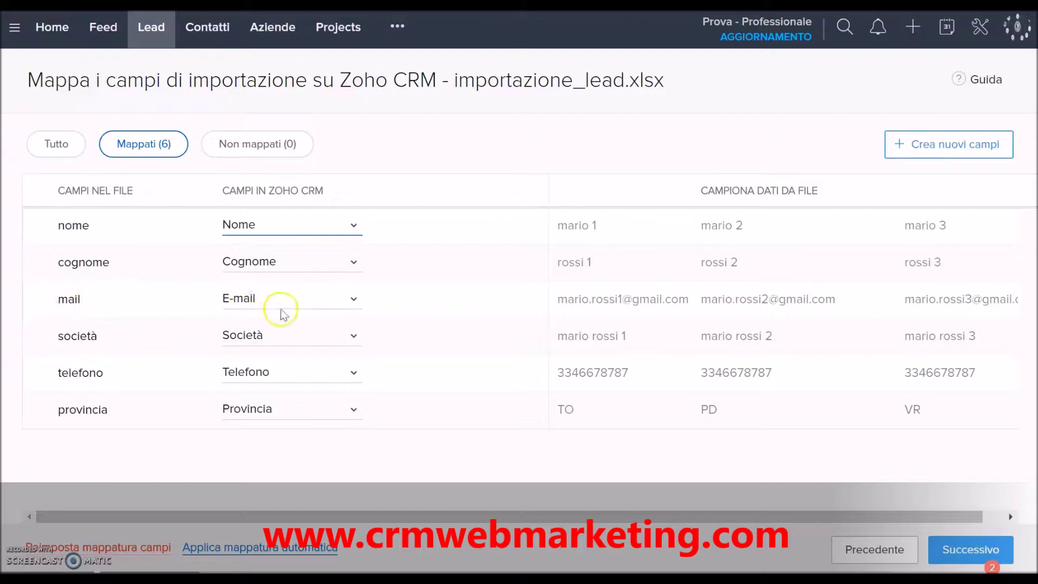
click(310, 296)
click(468, 284)
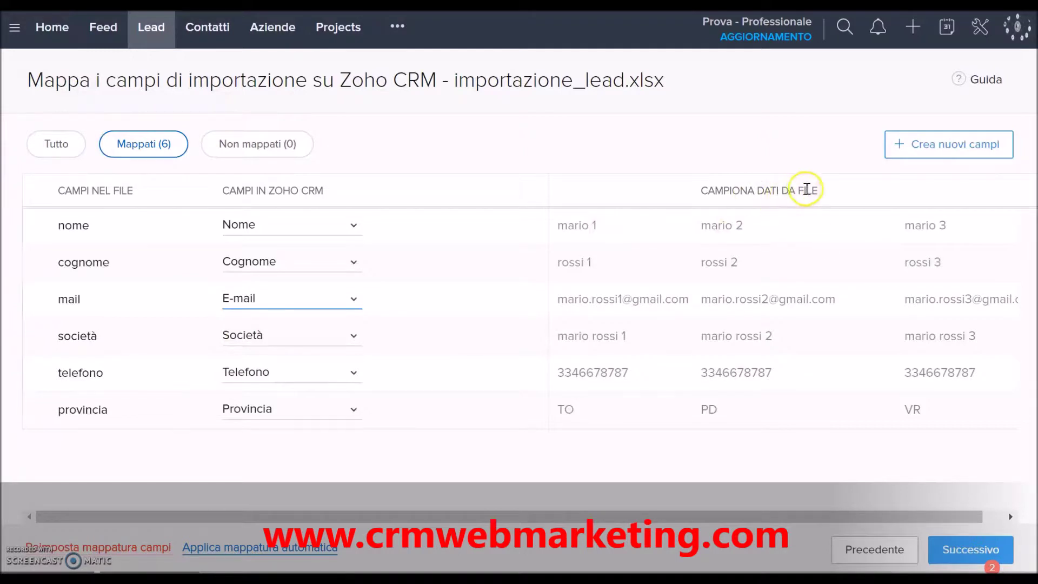
click(971, 550)
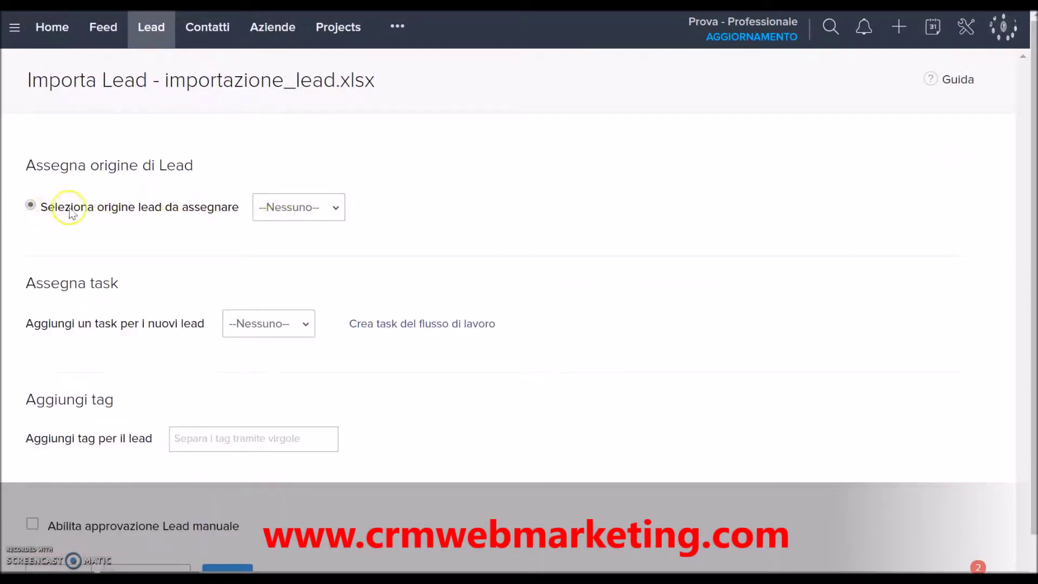
Assign Facebook as the lead source for the imported leads.
click(298, 208)
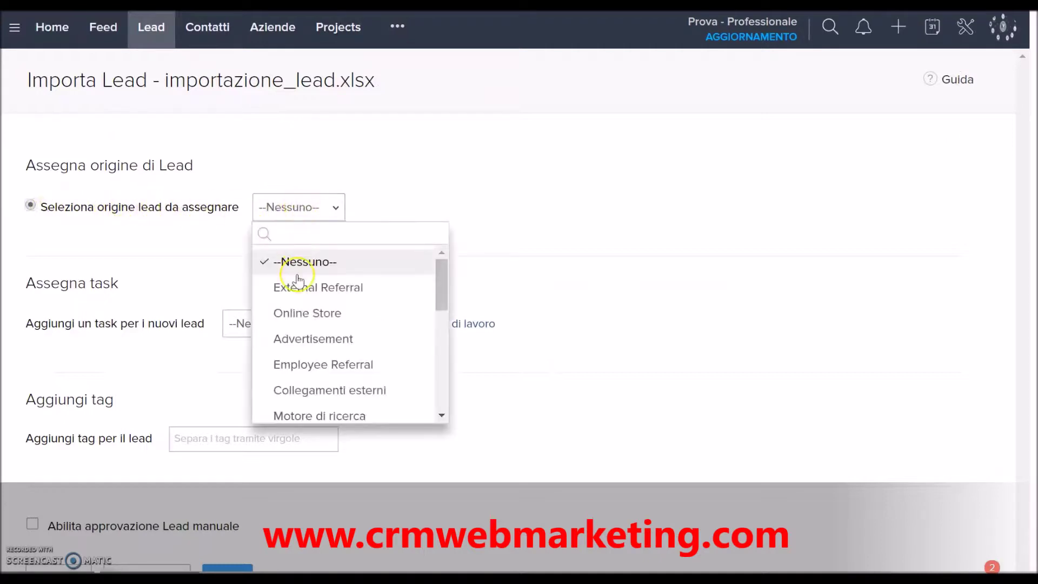
scroll(303, 335, down, 5)
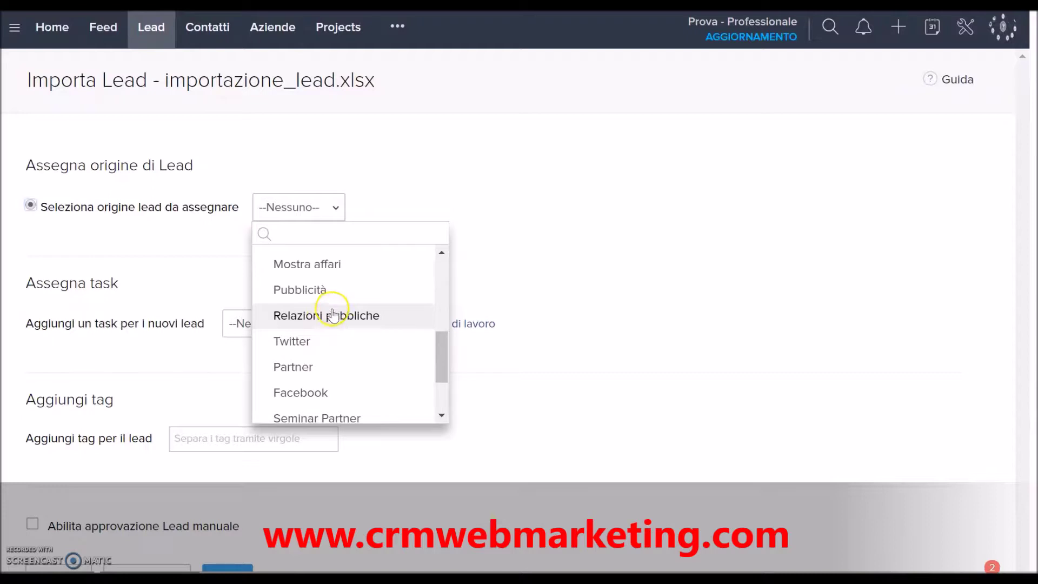
click(323, 392)
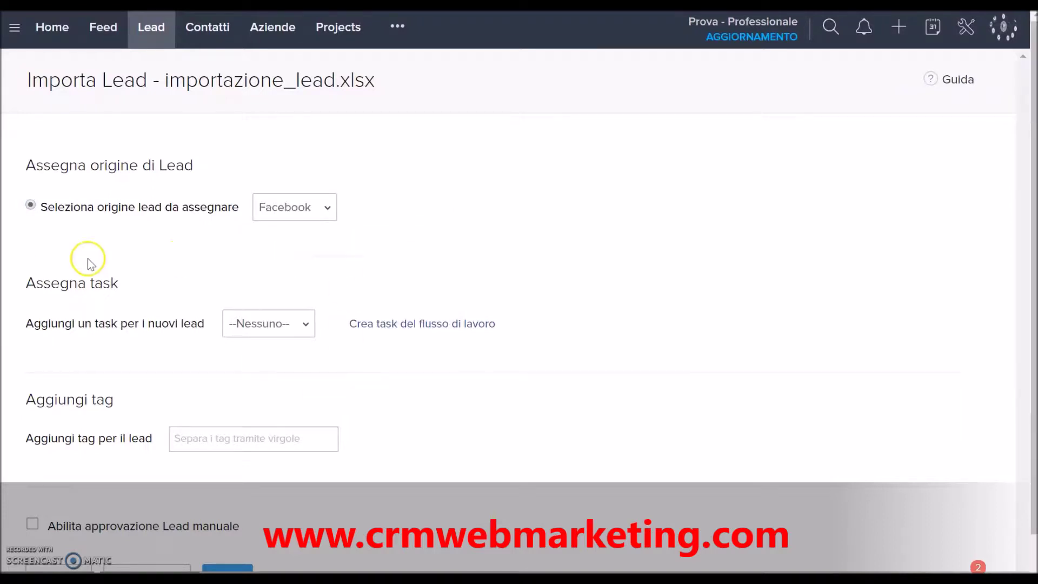
scroll(302, 305, down, 1)
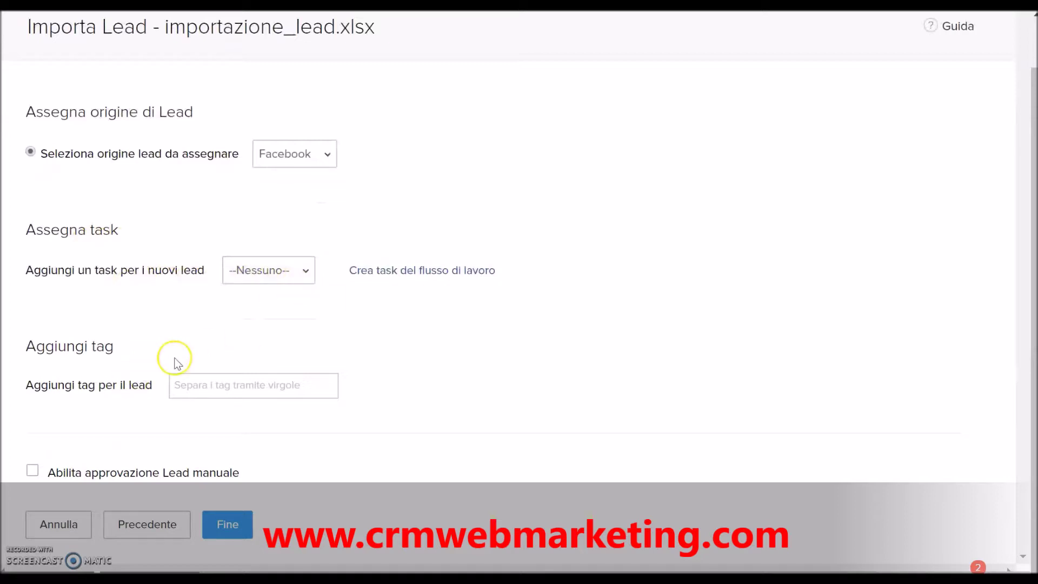
Leave the task unassigned and the tags empty, finish the lead import, and acknowledge that it is scheduled.
click(276, 280)
click(311, 246)
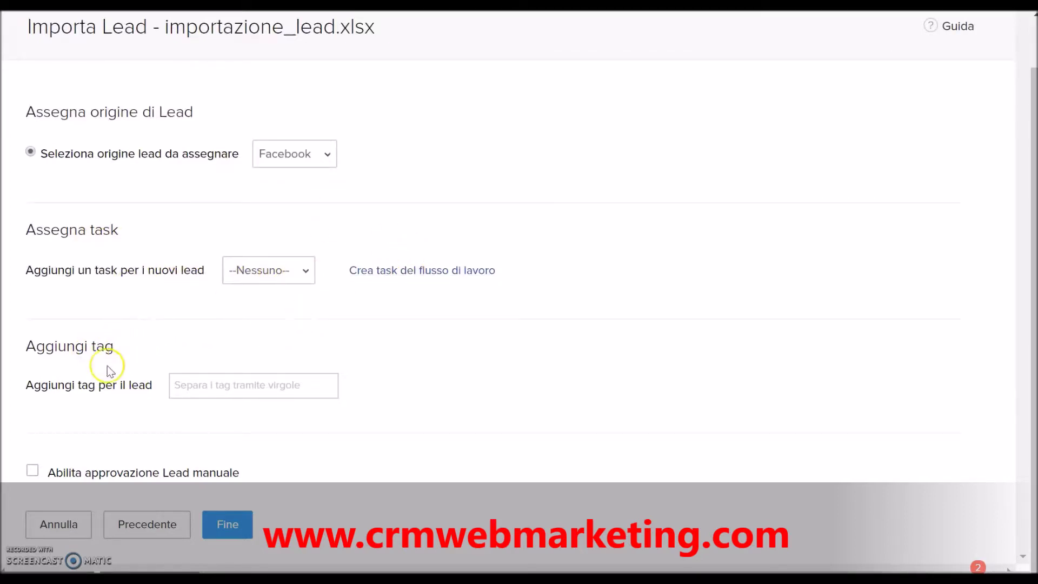
click(226, 385)
click(226, 346)
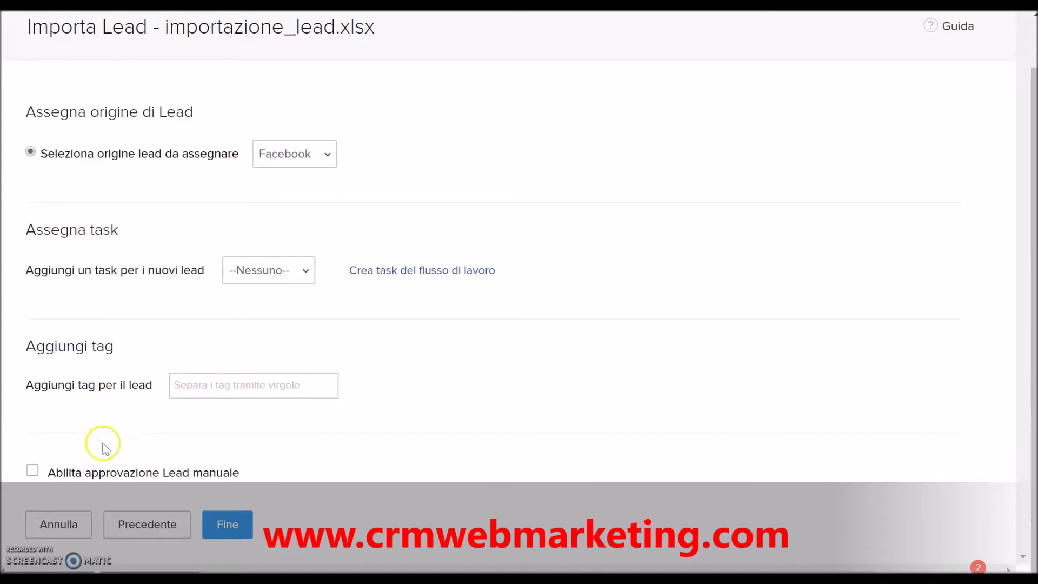
click(225, 534)
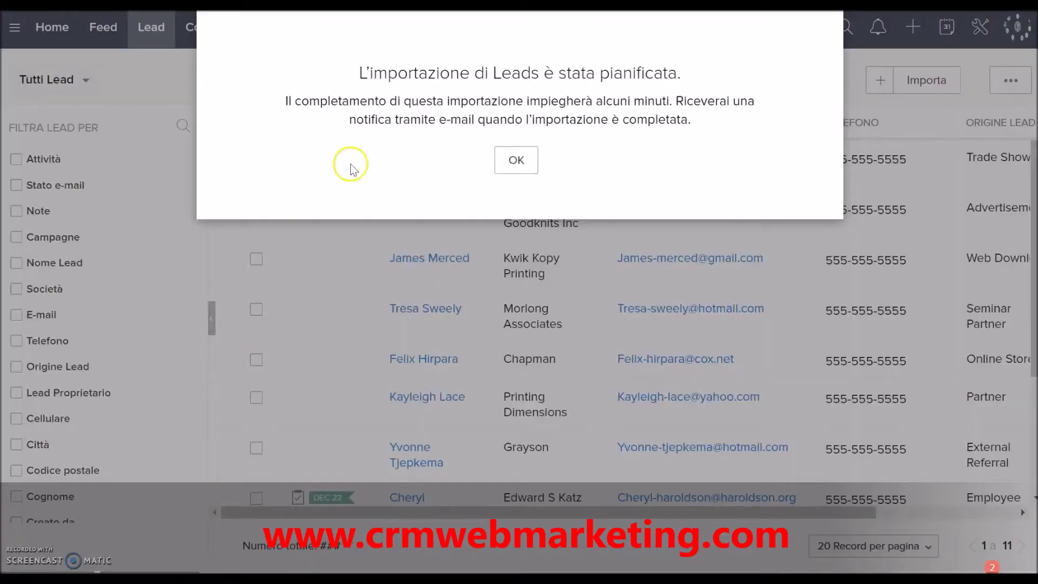
click(516, 161)
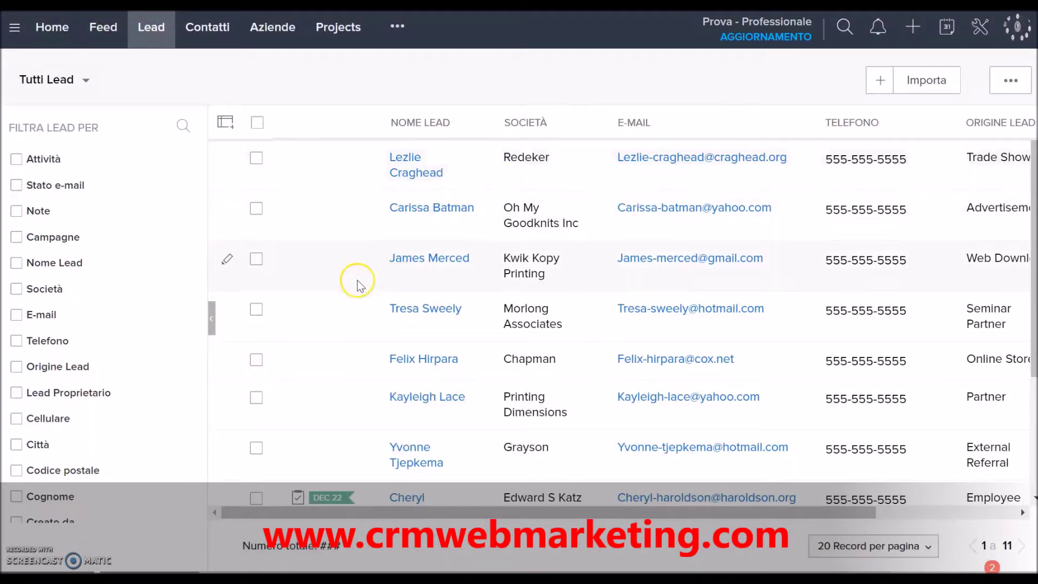
Look through the whole lead list to check whether the imported leads have arrived.
scroll(365, 246, down, 2)
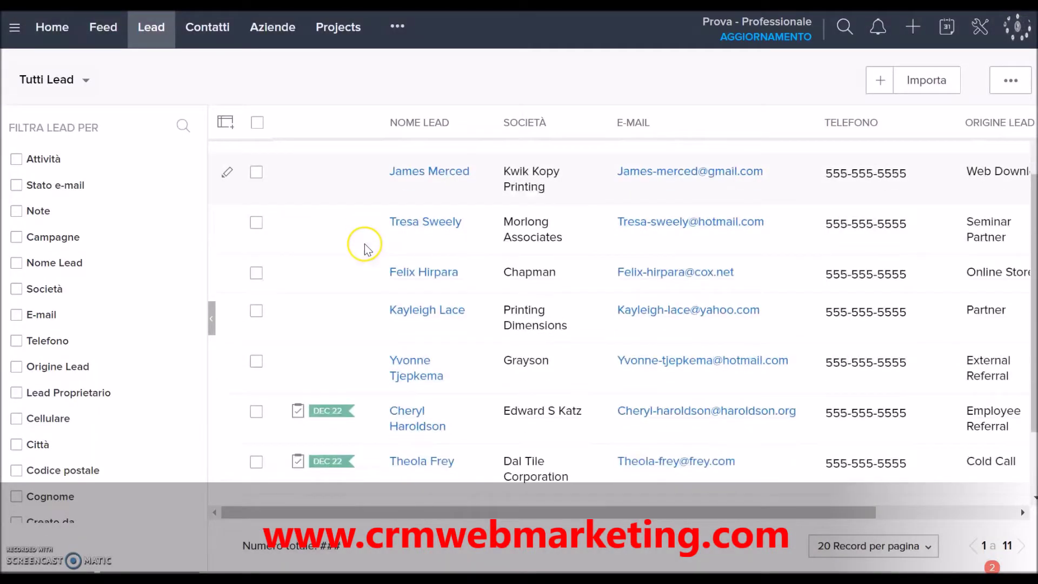
scroll(365, 246, down, 2)
scroll(365, 246, up, 4)
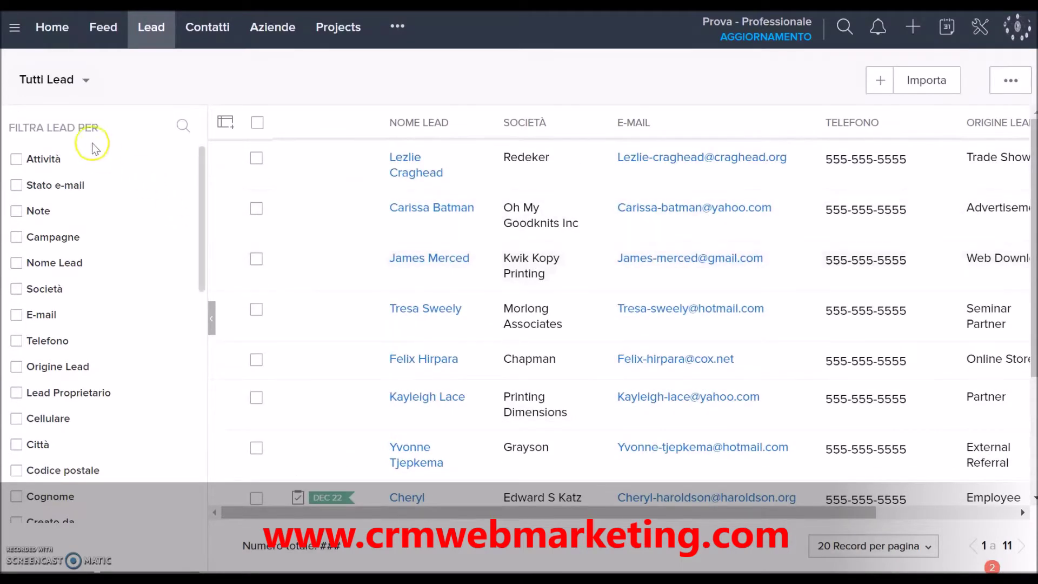
scroll(463, 190, down, 4)
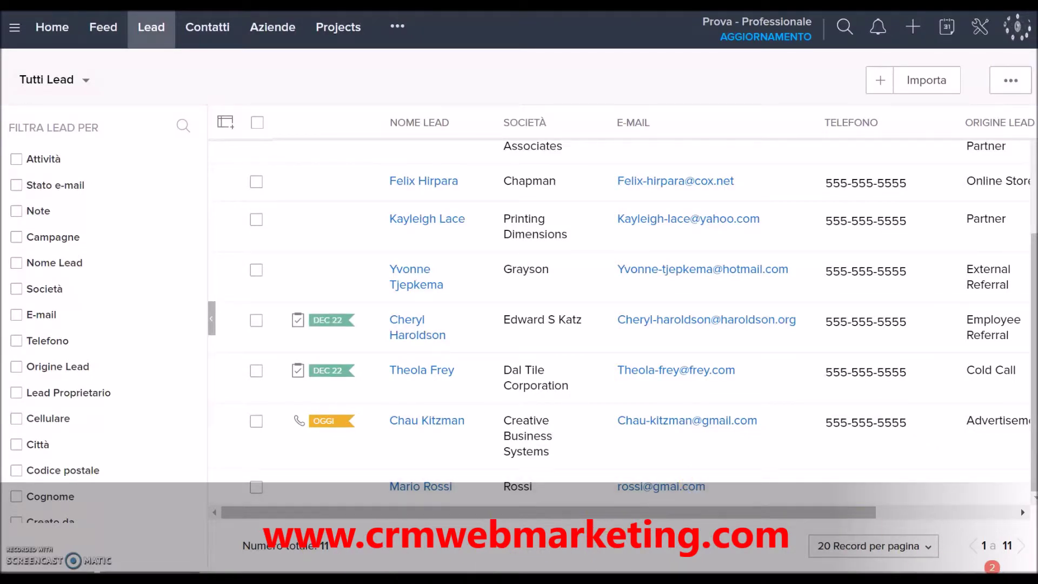
scroll(463, 301, up, 4)
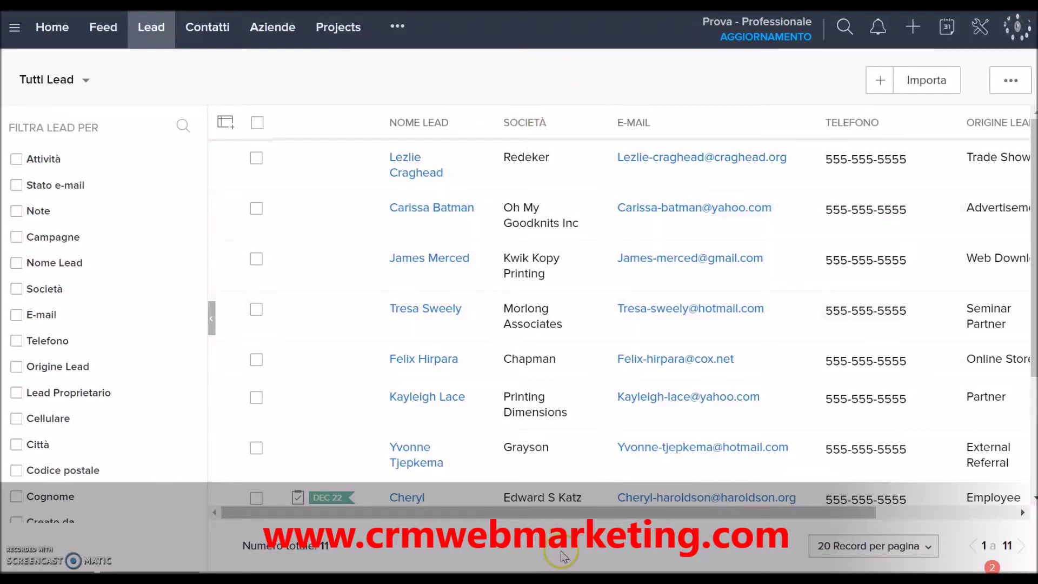
scroll(887, 346, down, 3)
scroll(858, 324, up, 3)
scroll(417, 309, down, 3)
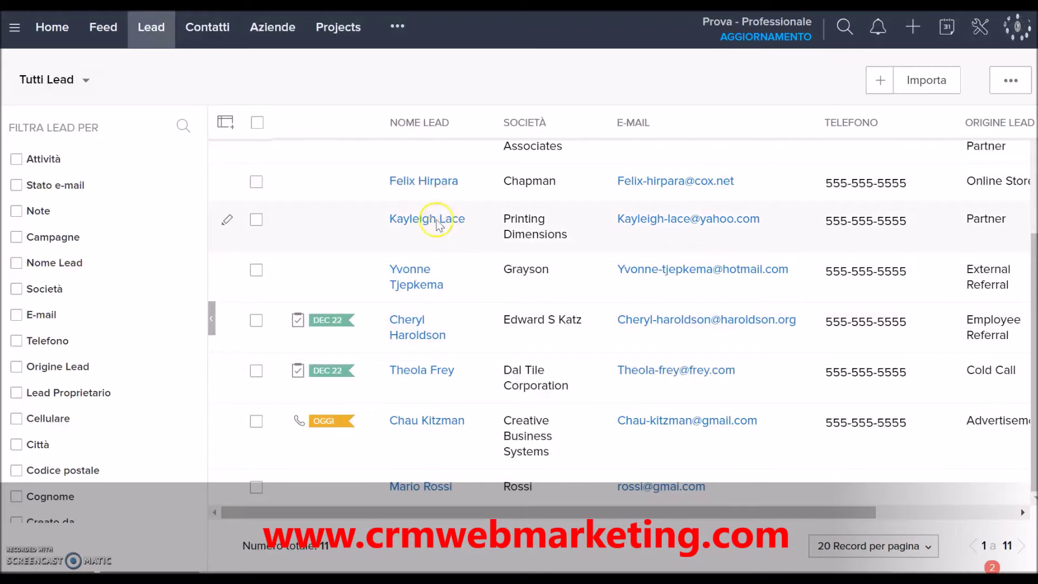
Open the last lead in the list and examine its address information.
click(421, 488)
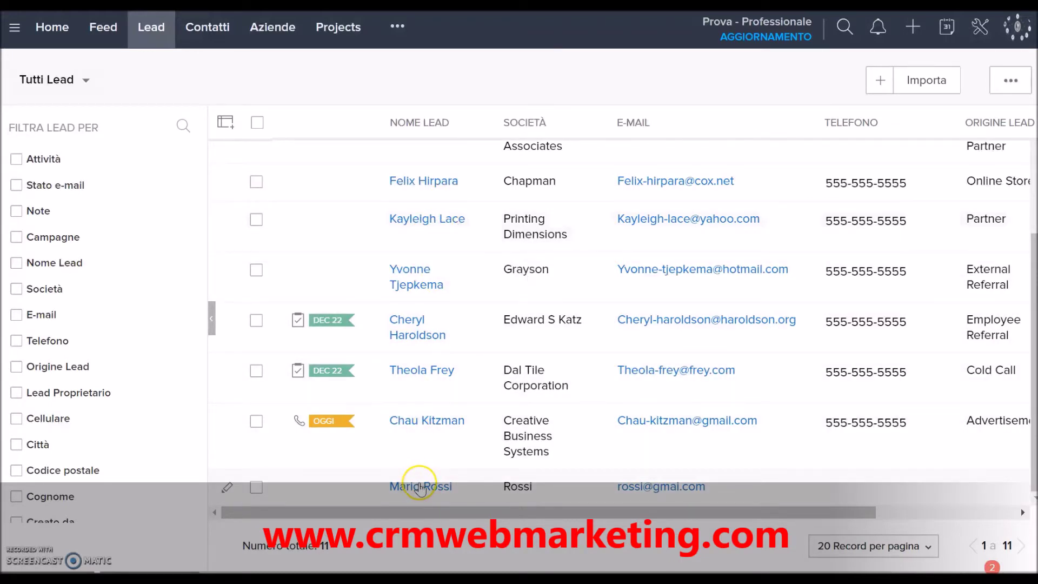
scroll(440, 324, down, 5)
scroll(503, 285, down, 5)
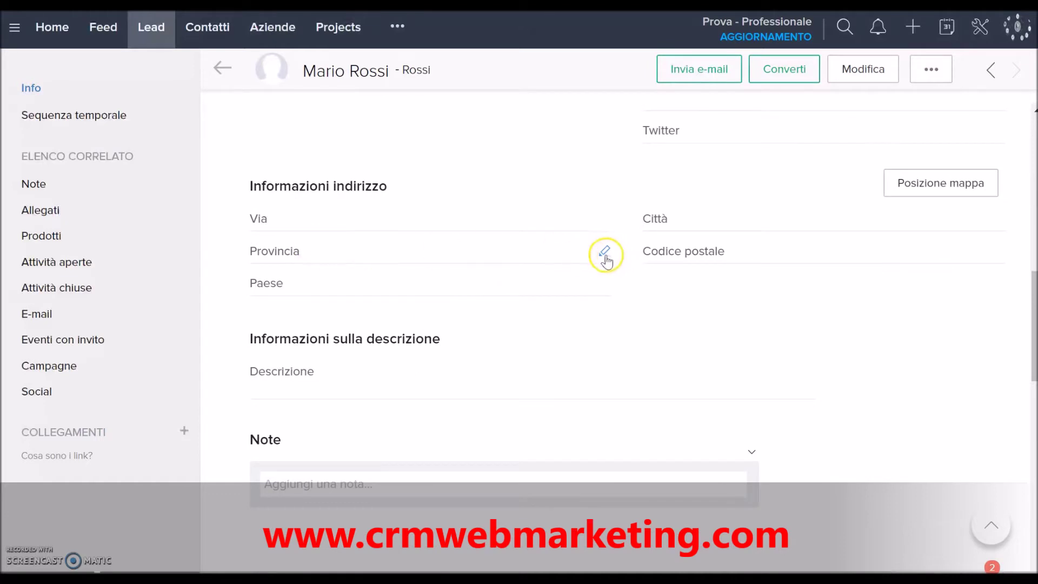
click(605, 252)
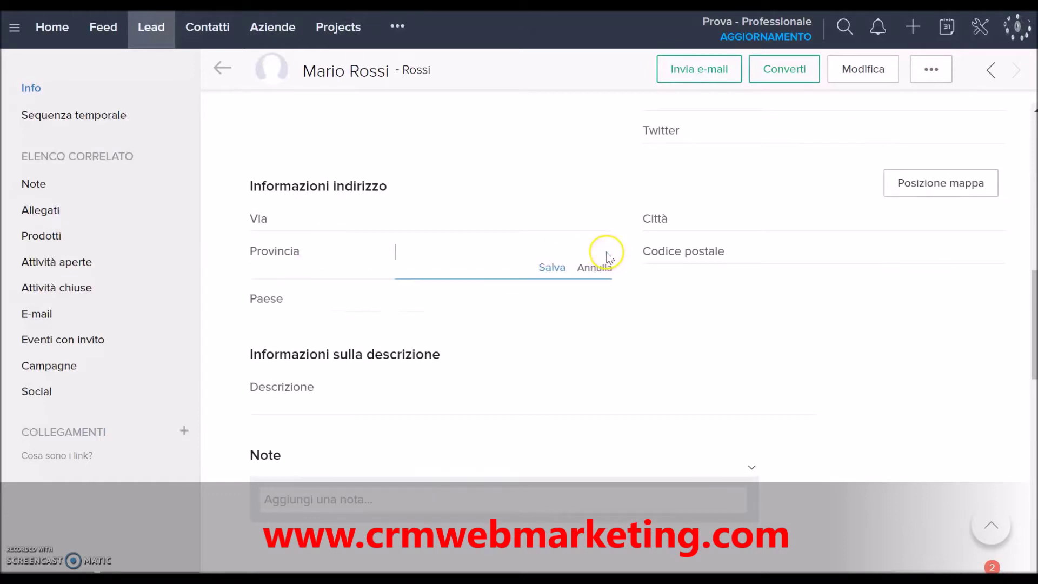
click(580, 274)
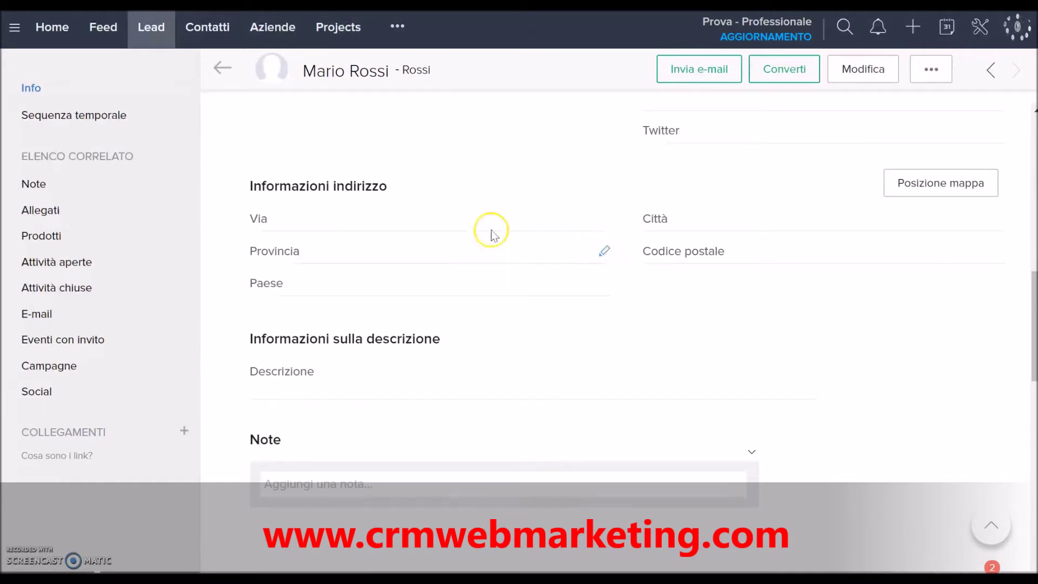
click(606, 252)
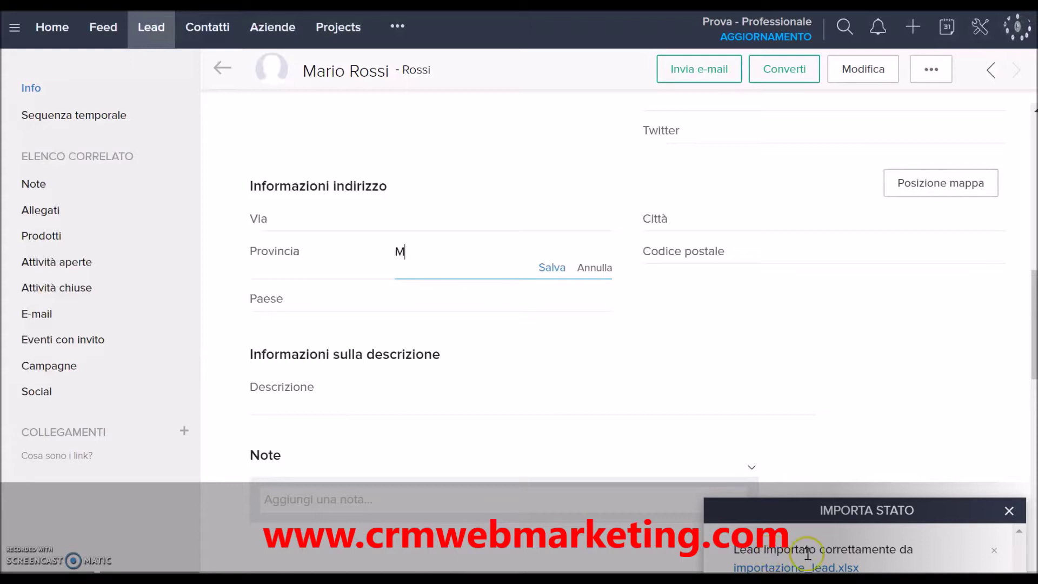
click(1008, 512)
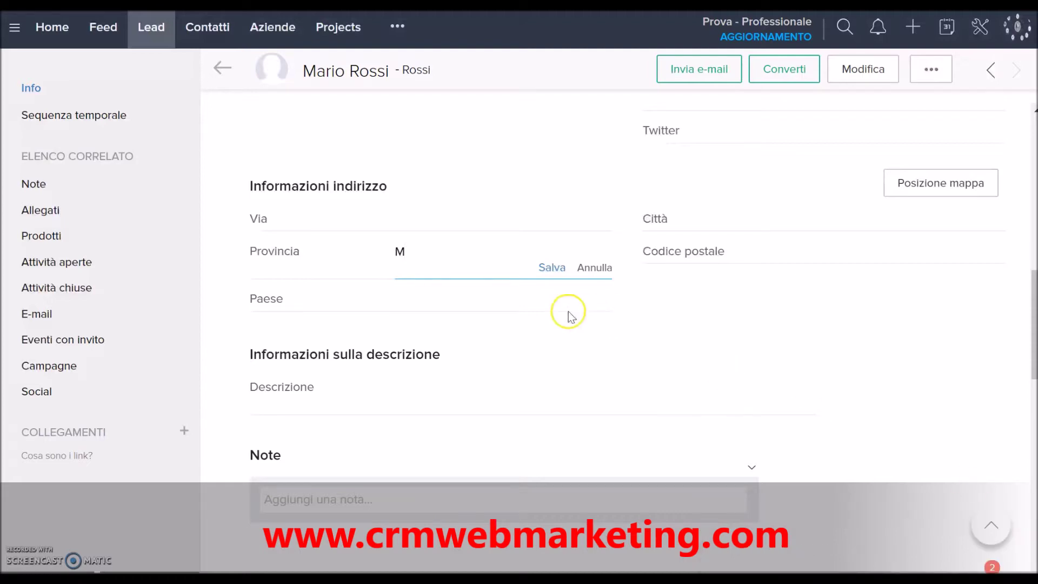
click(603, 270)
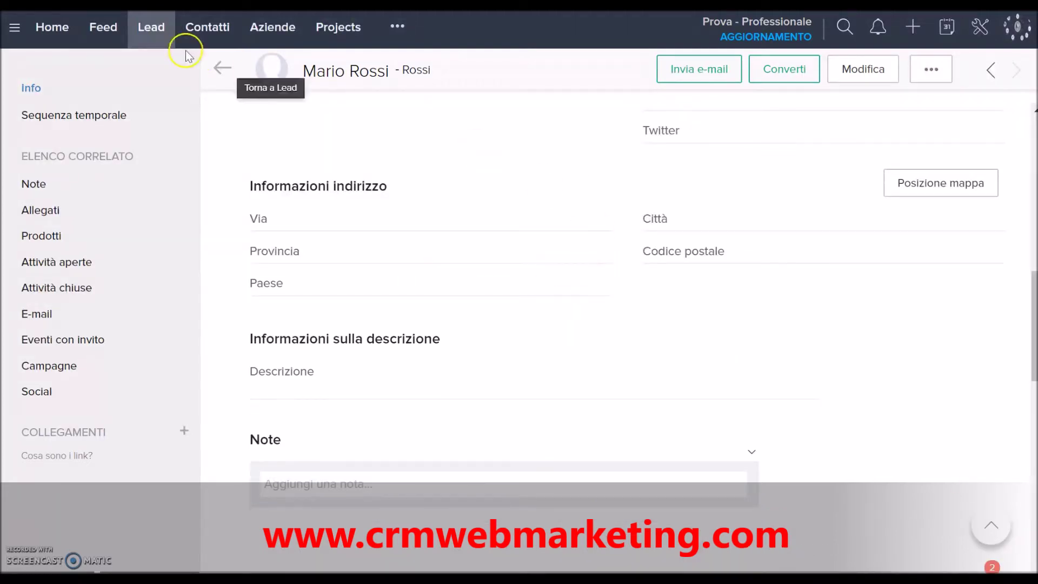
Return to the lead list and look through it for the newly imported leads.
click(223, 67)
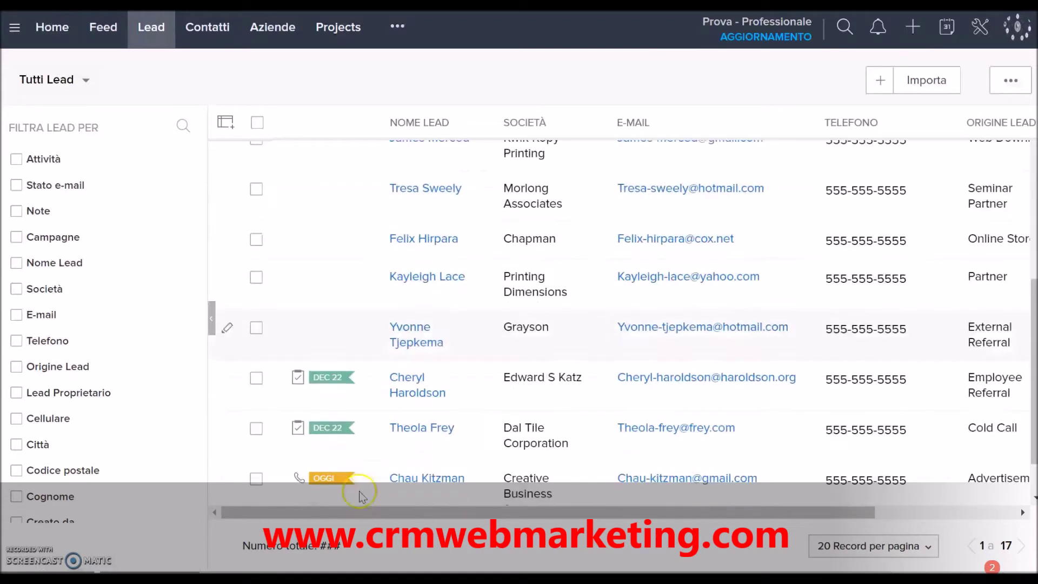
scroll(385, 500, down, 1)
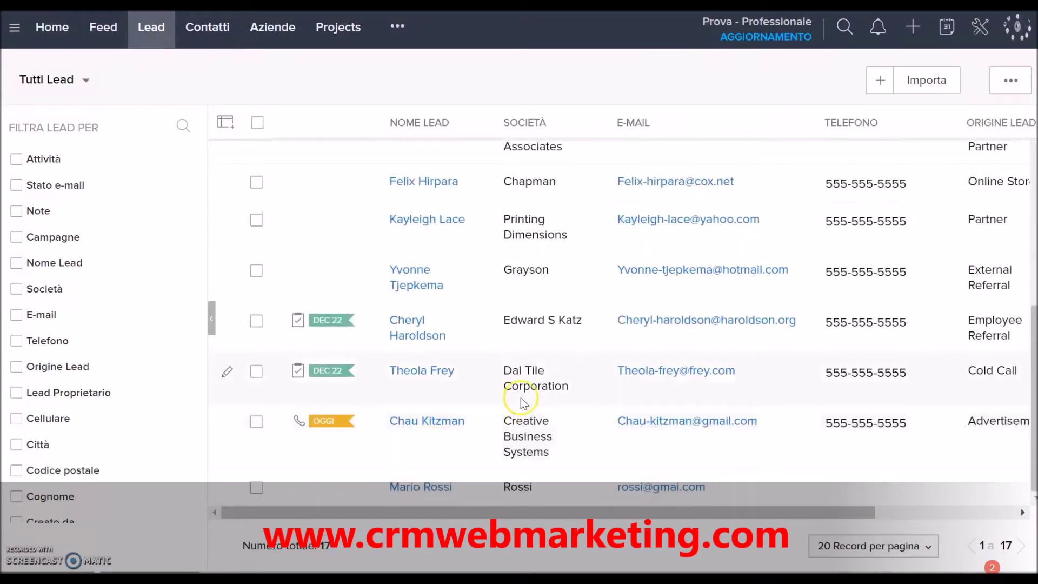
scroll(687, 476, up, 5)
scroll(688, 473, down, 5)
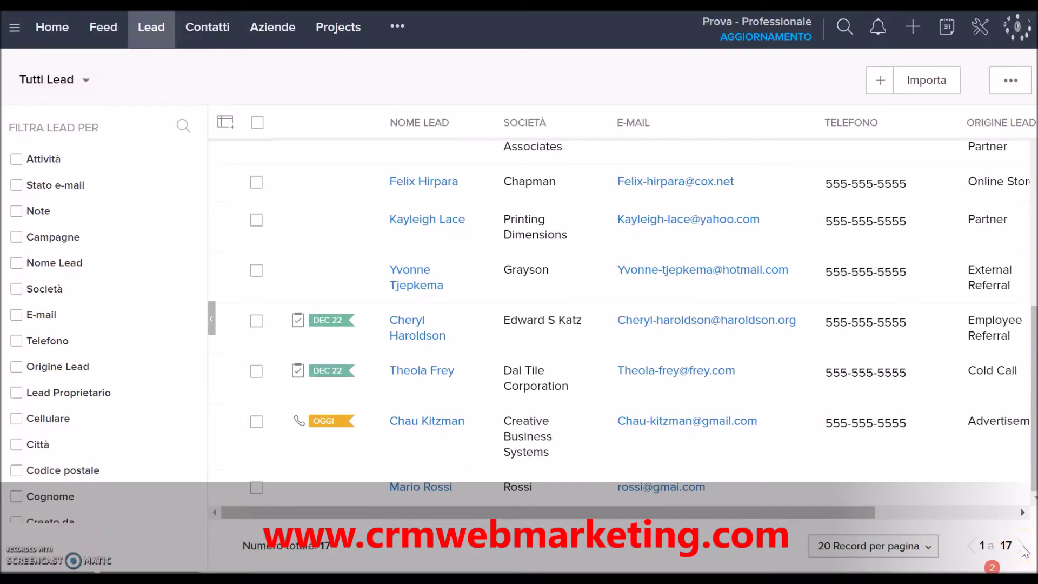
scroll(512, 399, up, 7)
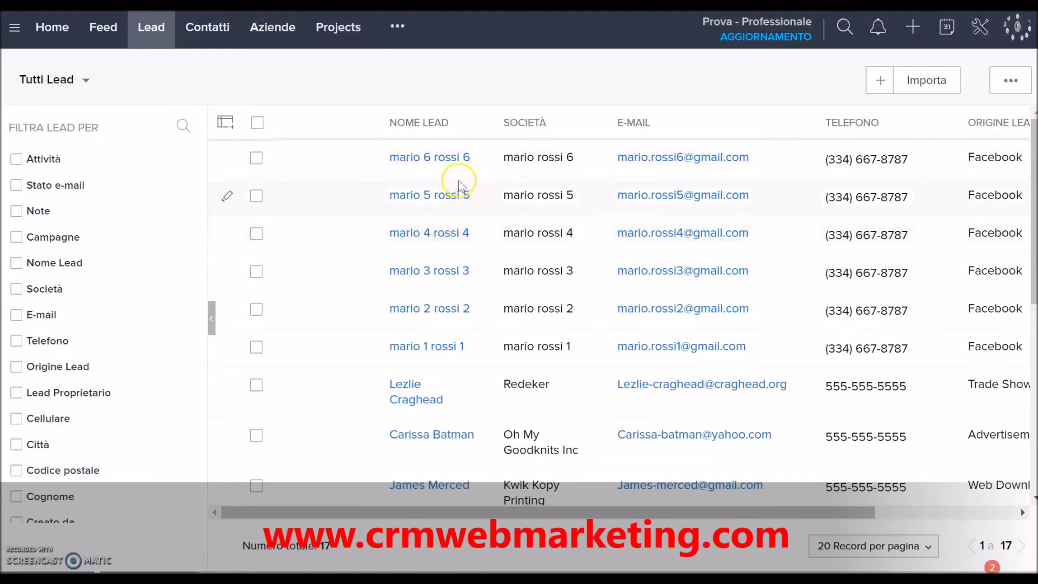
Open the first imported lead, examine its Provincia and other lead details without changing them, and return to the lead list.
click(440, 158)
scroll(424, 219, down, 9)
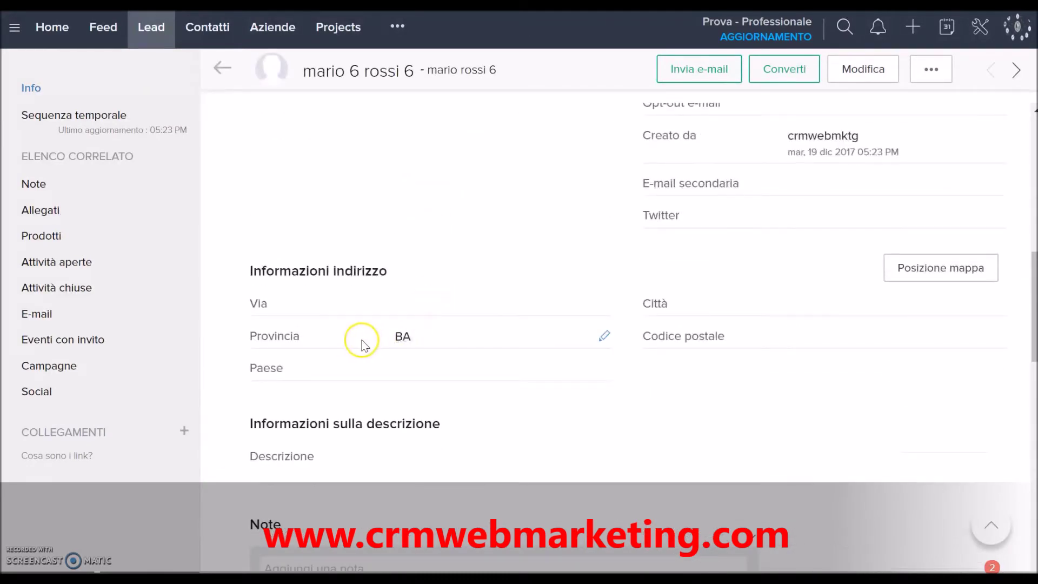
click(605, 339)
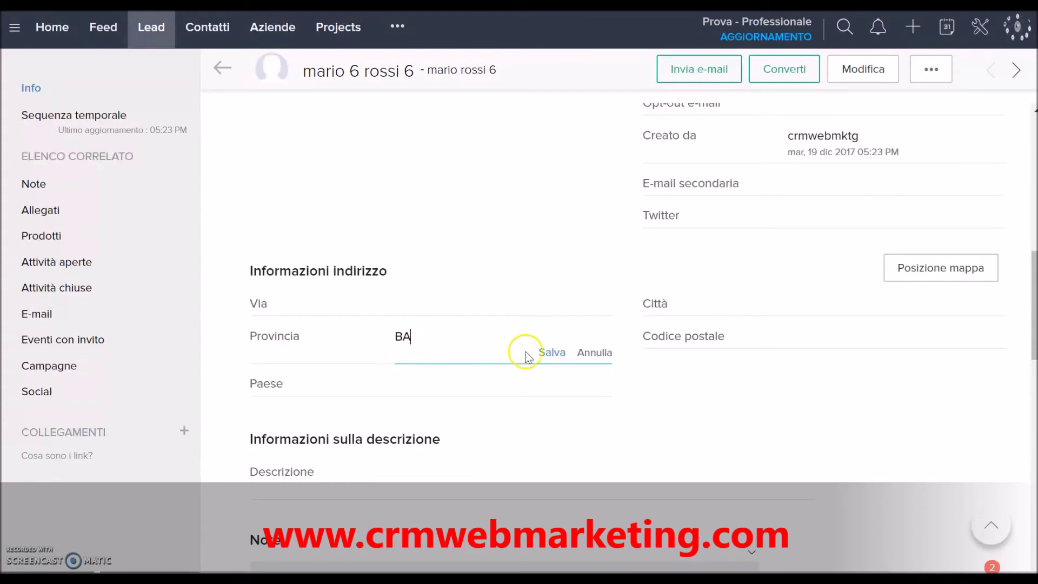
click(594, 353)
scroll(600, 227, up, 4)
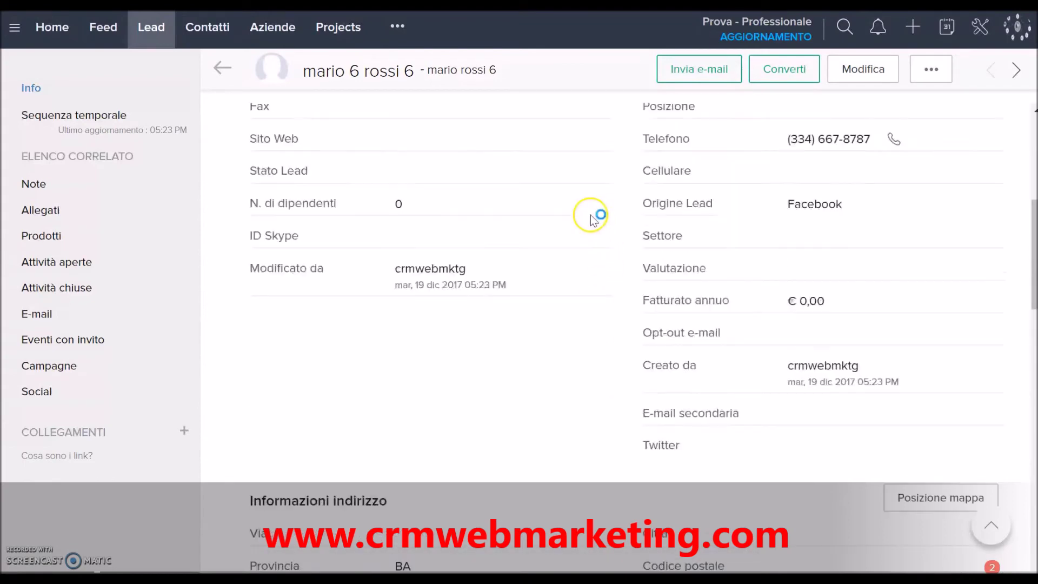
scroll(593, 219, up, 6)
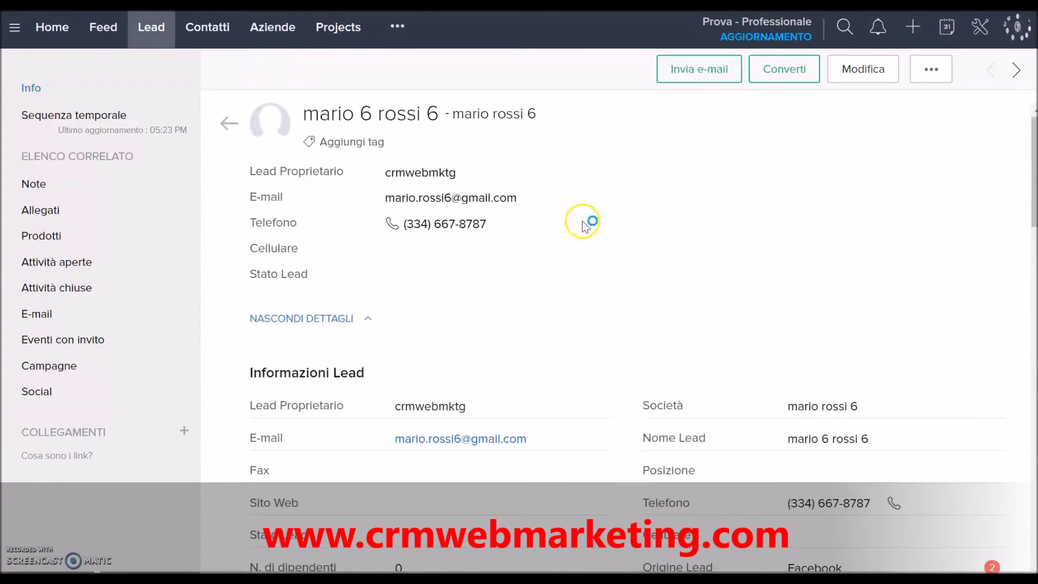
click(228, 124)
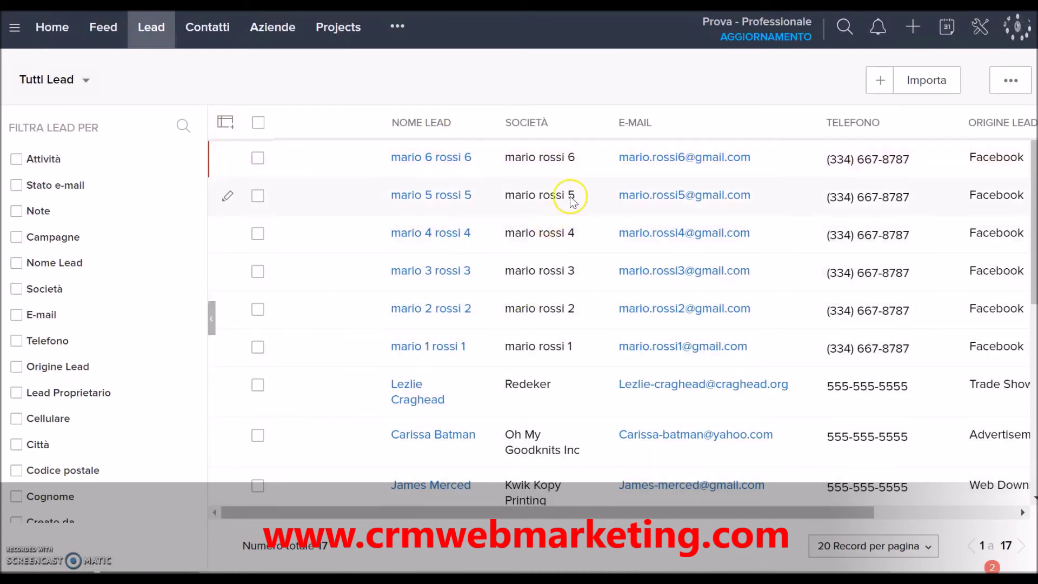
View the blank lead creation form and the lead import source options, then return to the lead list without creating or importing anything.
click(882, 83)
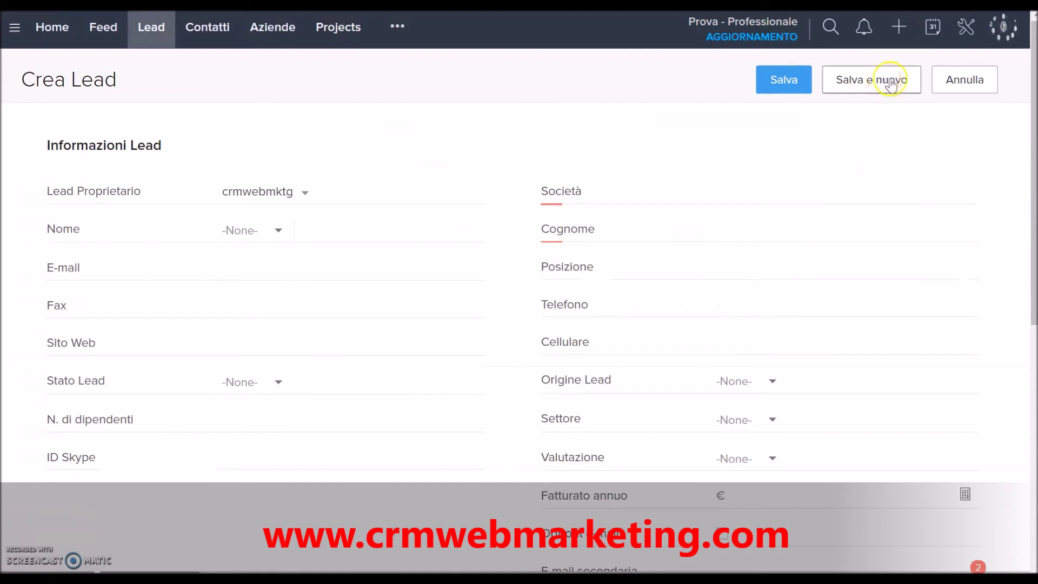
click(957, 82)
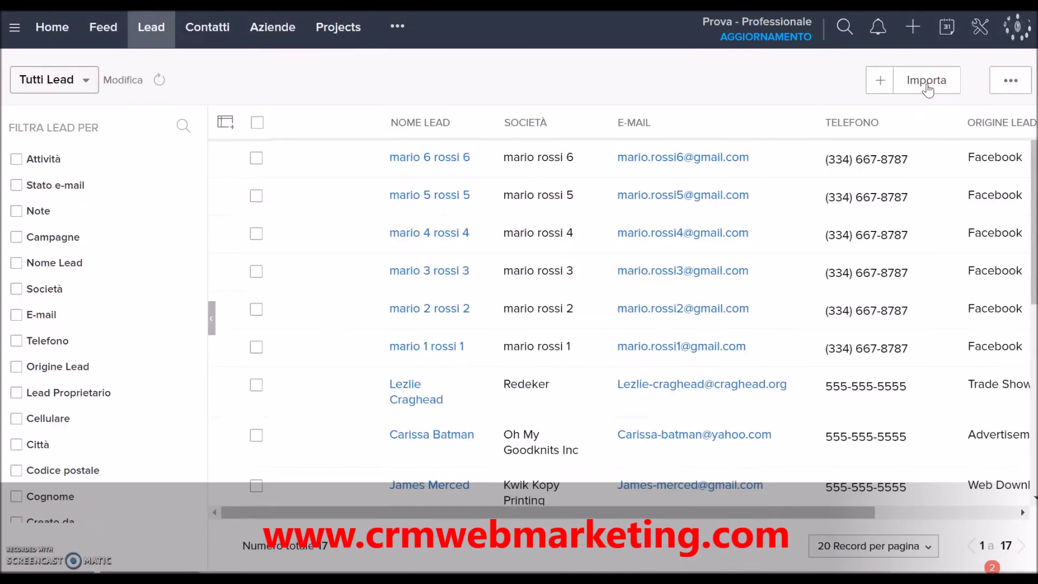
click(926, 82)
click(923, 106)
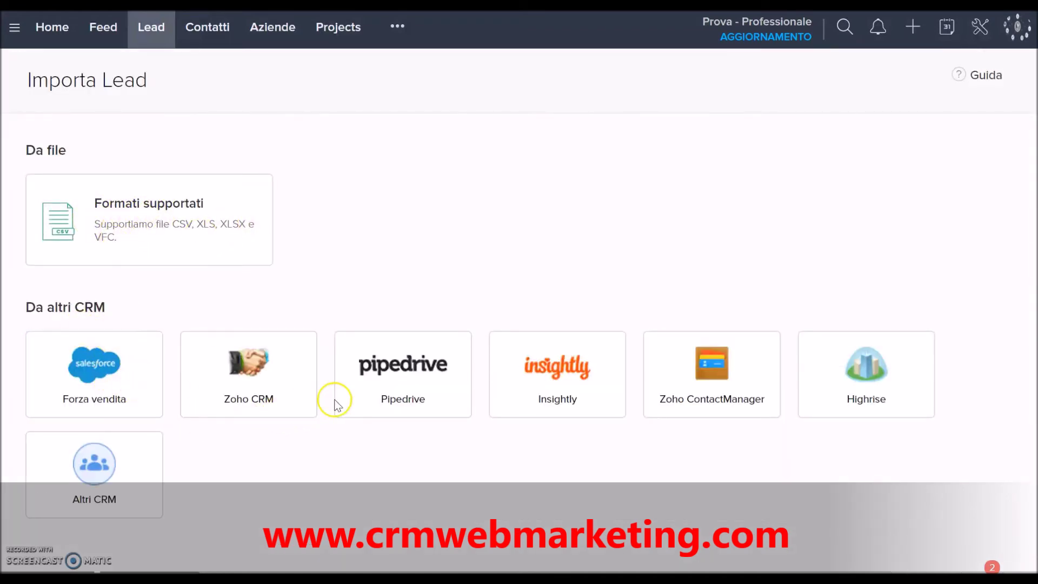
click(150, 34)
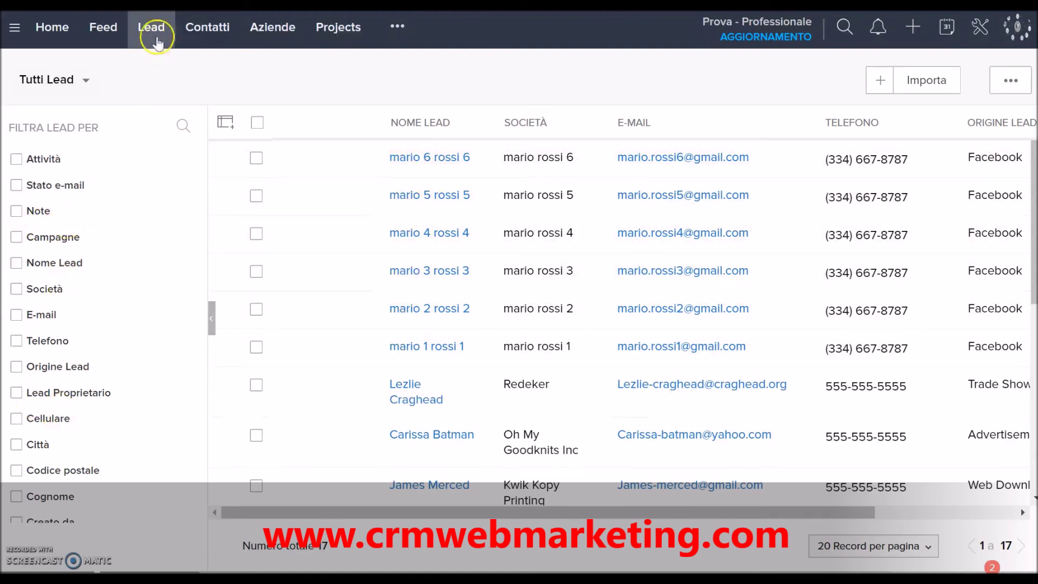
View the Contatti and Aziende lists, then go back to the Lead module.
click(207, 30)
click(277, 37)
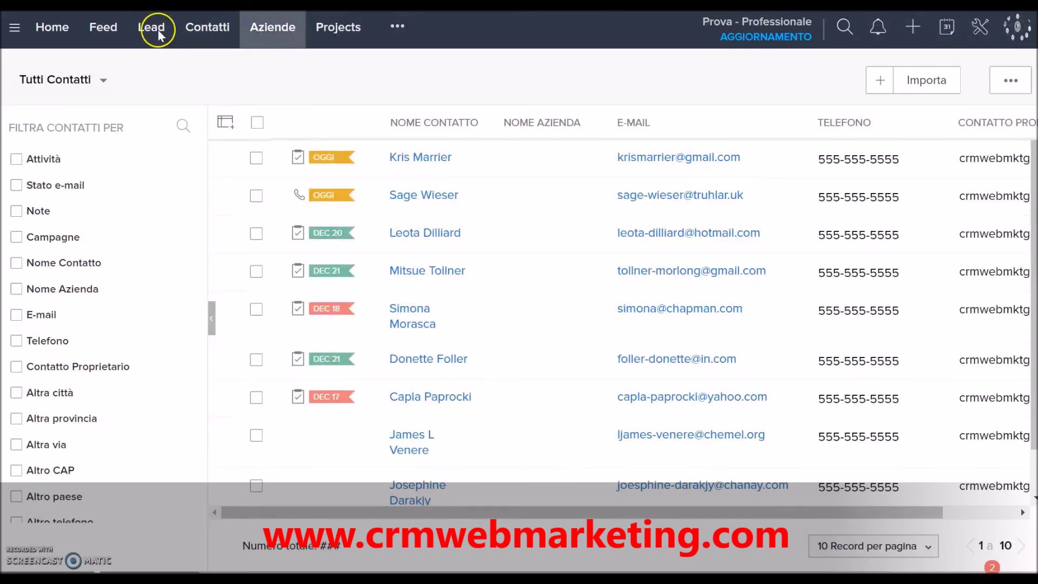
click(152, 27)
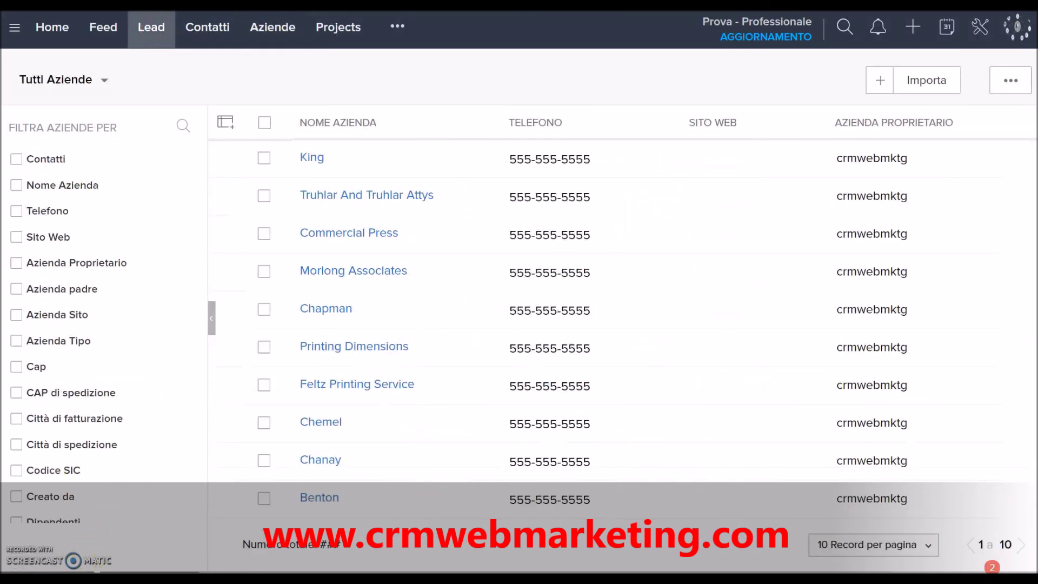